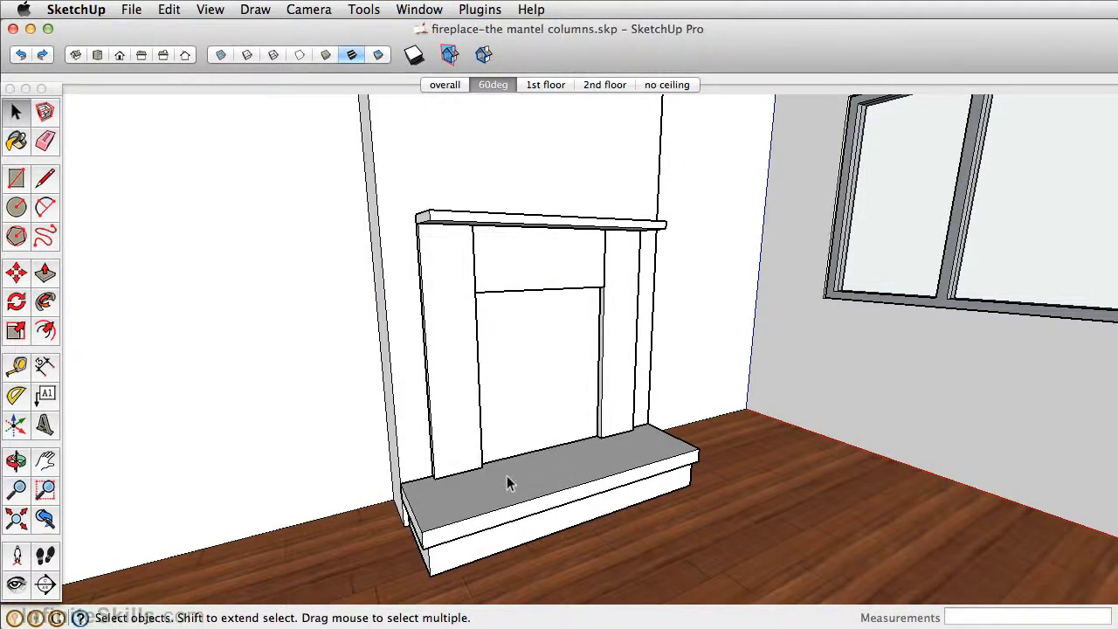
# After checking the reference photo, open the left column's group and select its front face at the base.
pyautogui.press('super+Tab')
pyautogui.press('super+Tab')
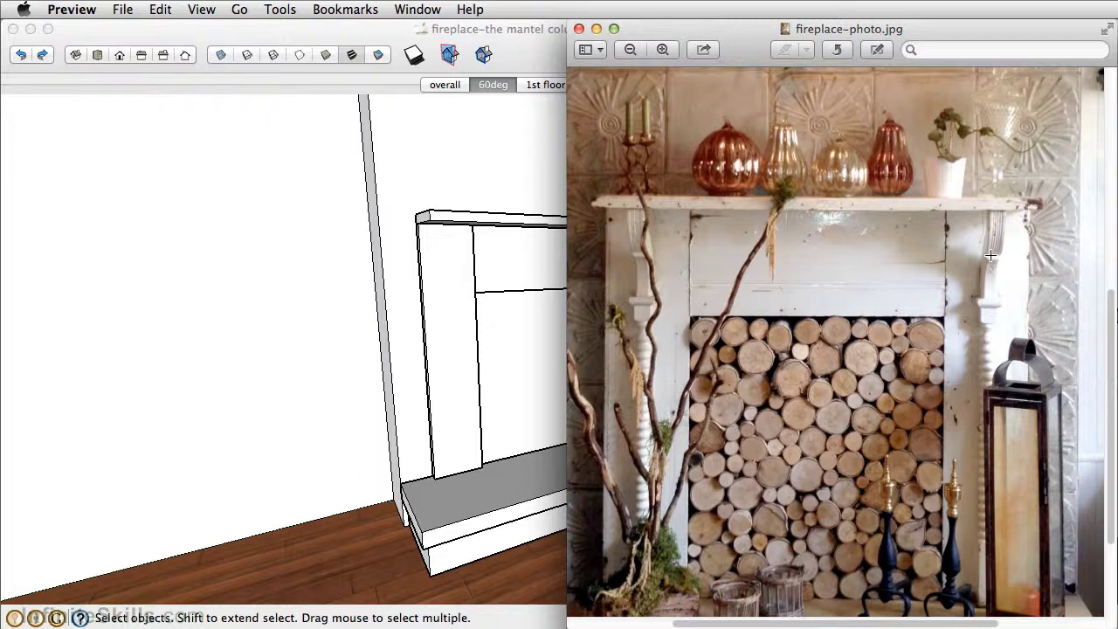
pyautogui.click(538, 52)
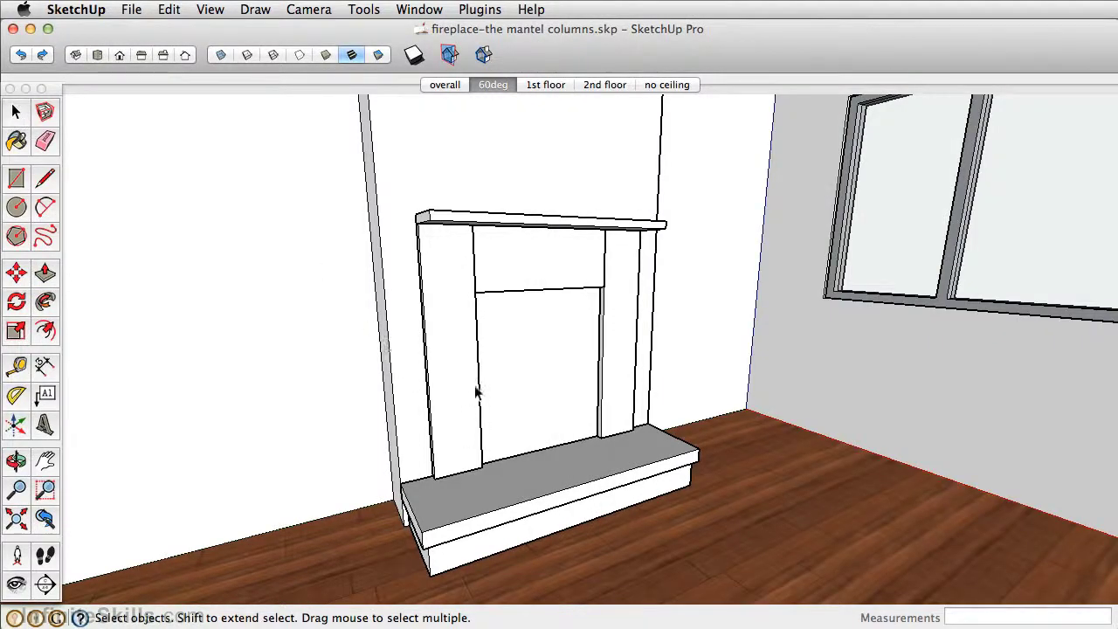
pyautogui.press('space')
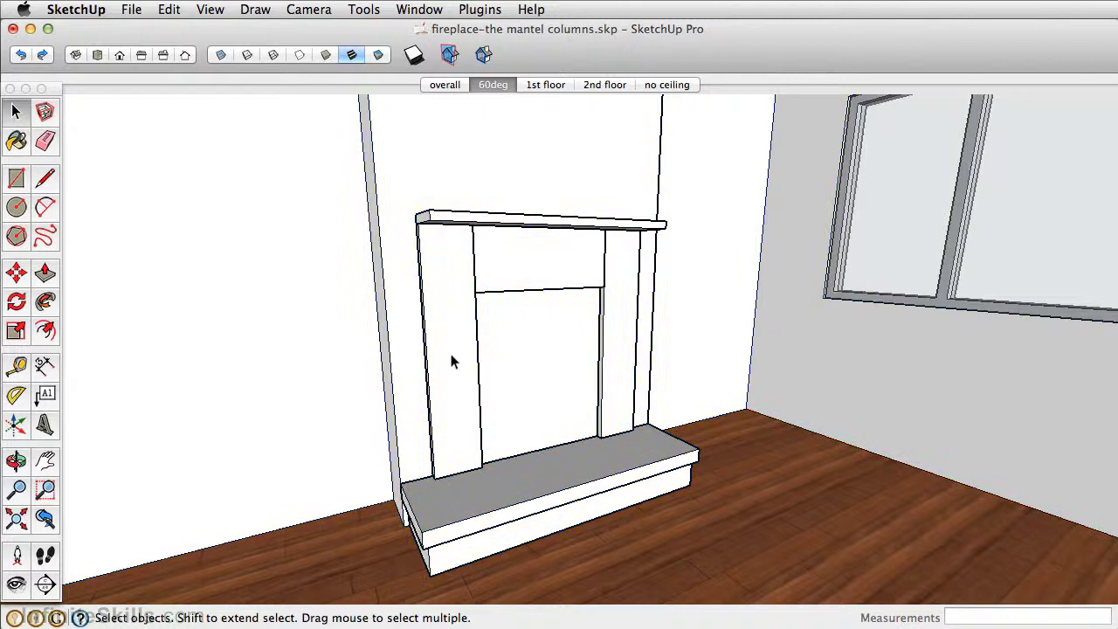
pyautogui.click(452, 336)
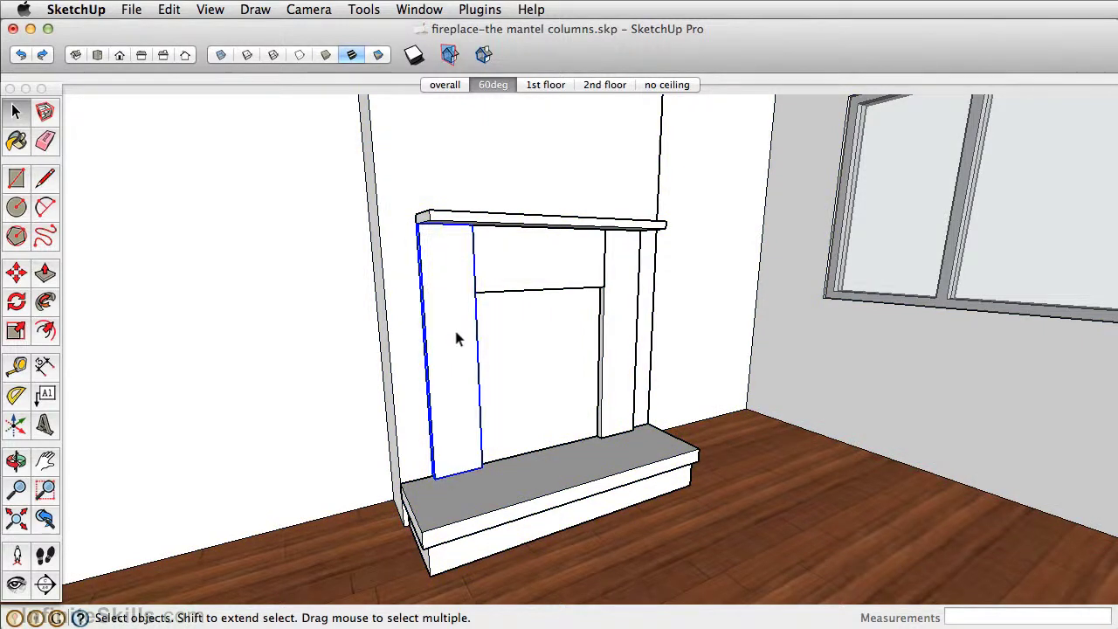
pyautogui.doubleClick(455, 337)
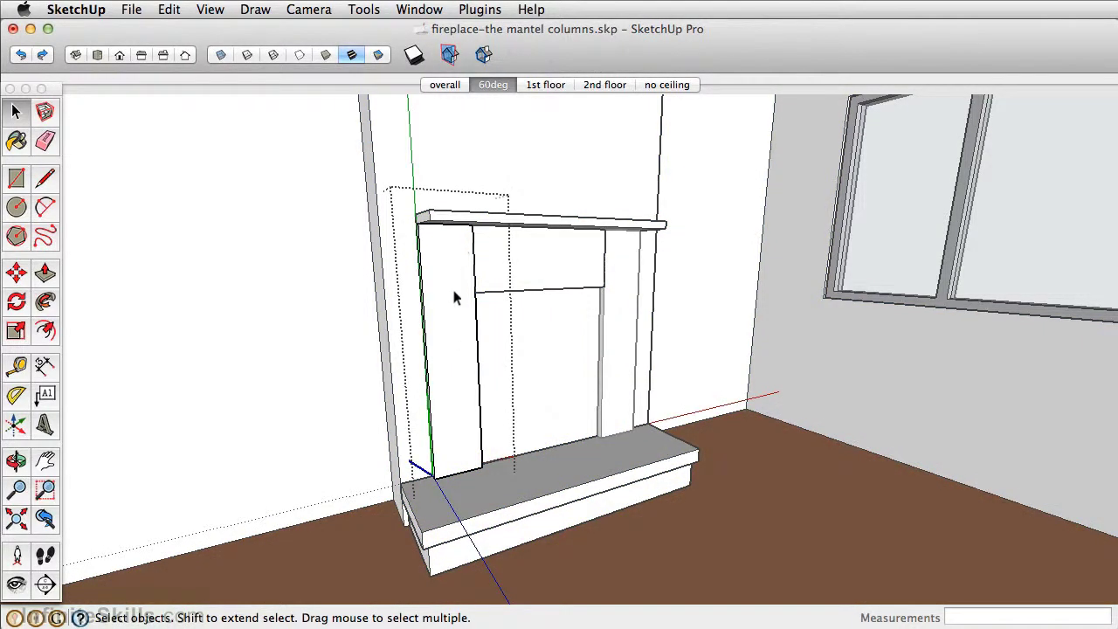
pyautogui.click(463, 371)
pyautogui.scroll(5, 484, 439)
pyautogui.moveTo(469, 443); pyautogui.dragTo(507, 457, button='middle')
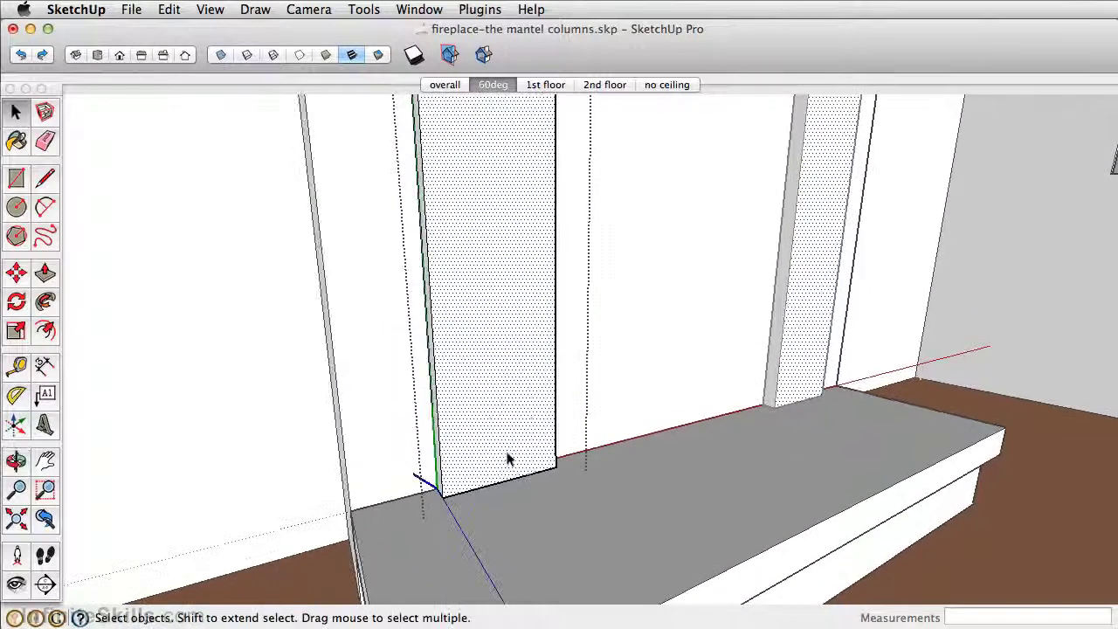
# Draw a 2.5 by 2.5 square at the left column's base, then leave the group.
pyautogui.click(20, 181)
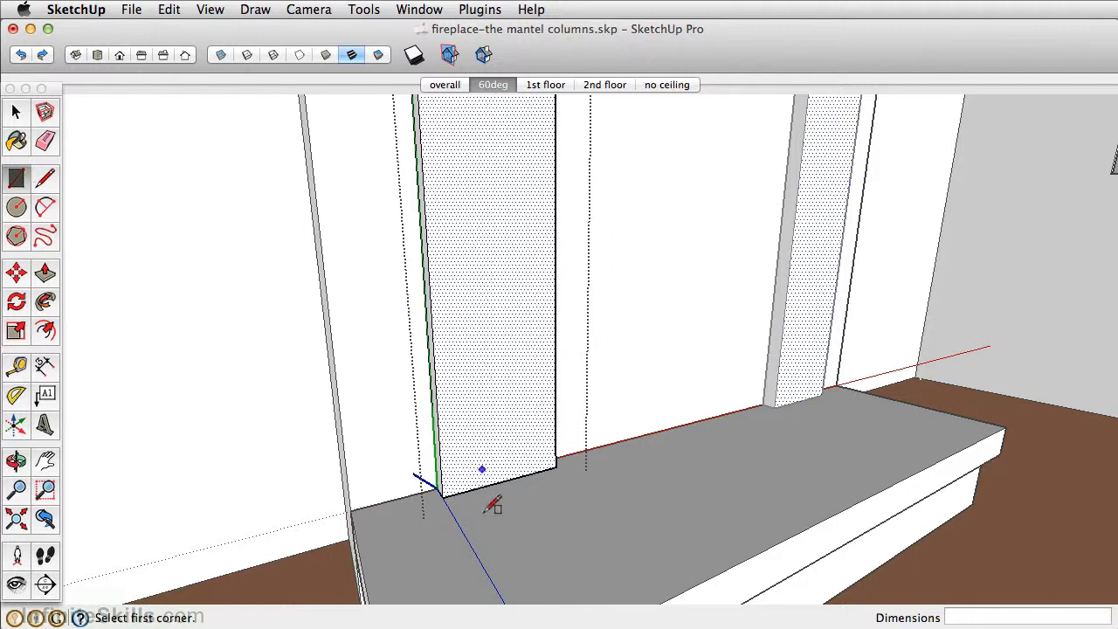
pyautogui.scroll(3, 482, 479)
pyautogui.click(482, 476)
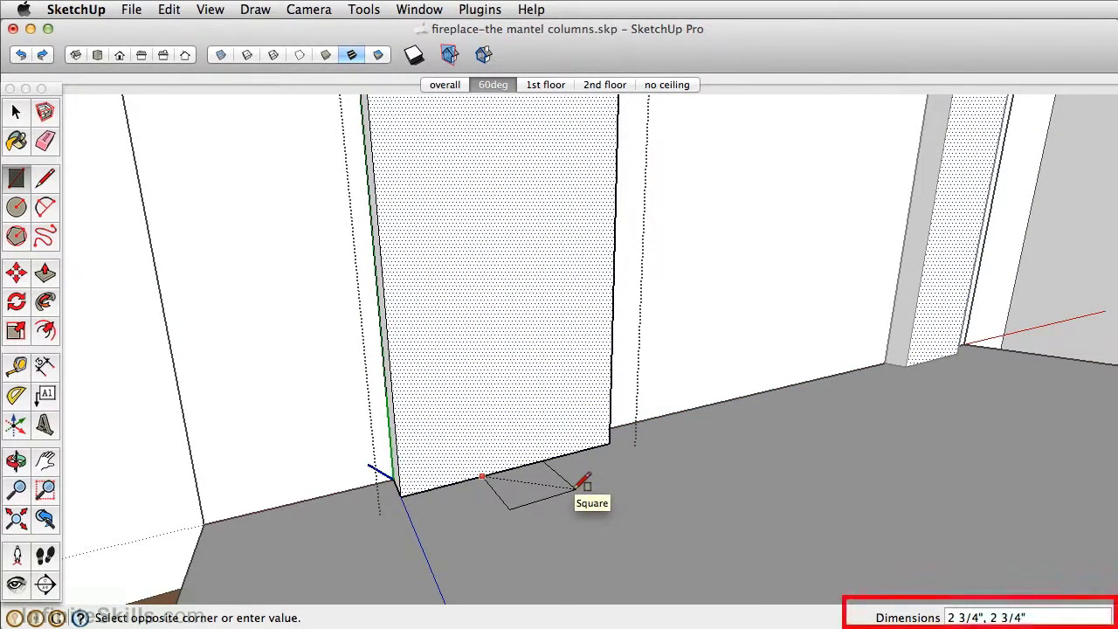
pyautogui.write('2.5,2')
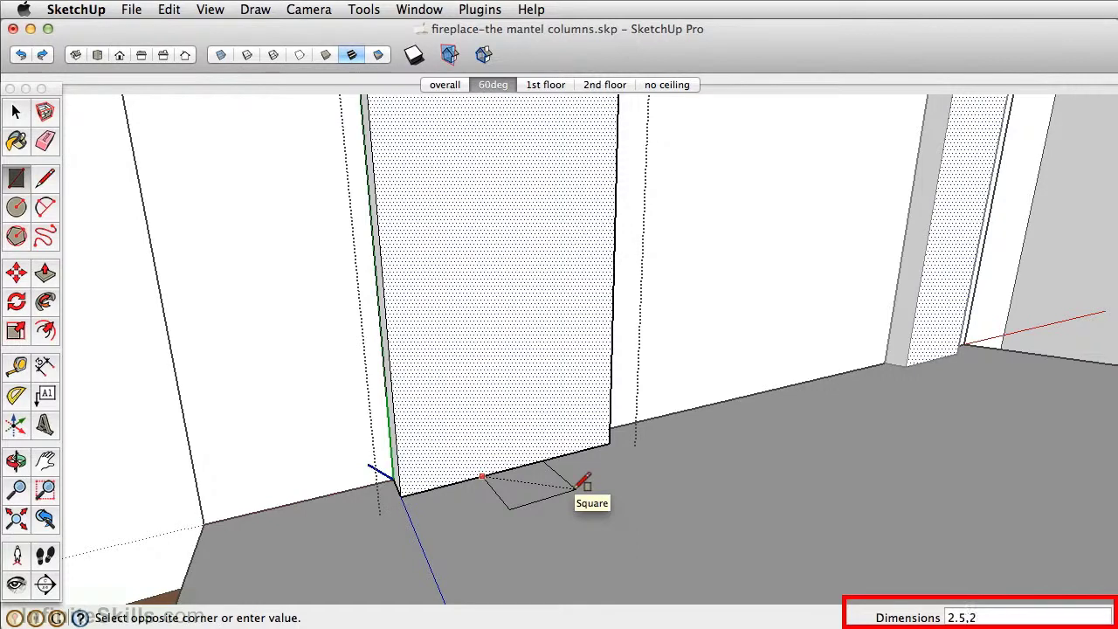
pyautogui.write('.5')
pyautogui.press('Return')
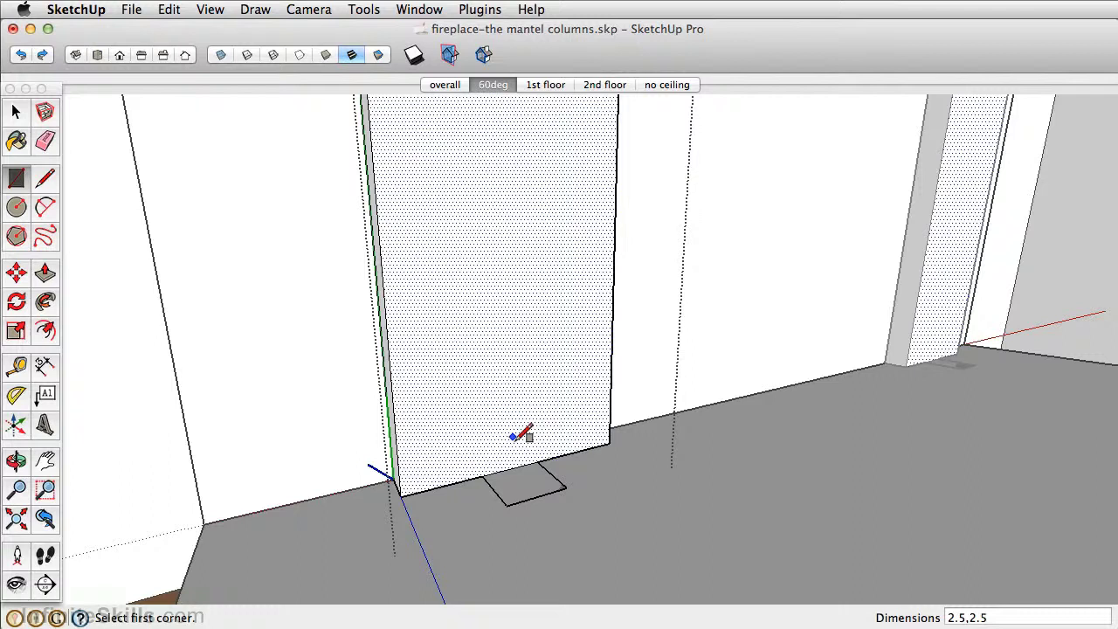
pyautogui.press('space')
pyautogui.hotkey('shift', 'a')
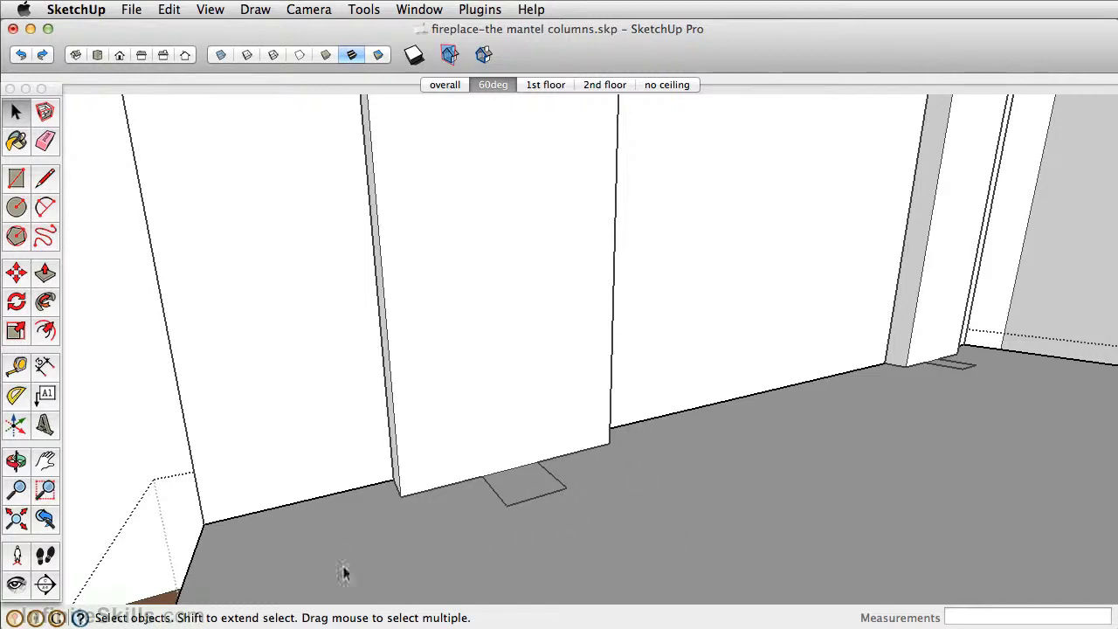
# Undo the last action, re-enter the column group, and make the base square its own group for editing.
pyautogui.scroll(-5, 440, 533)
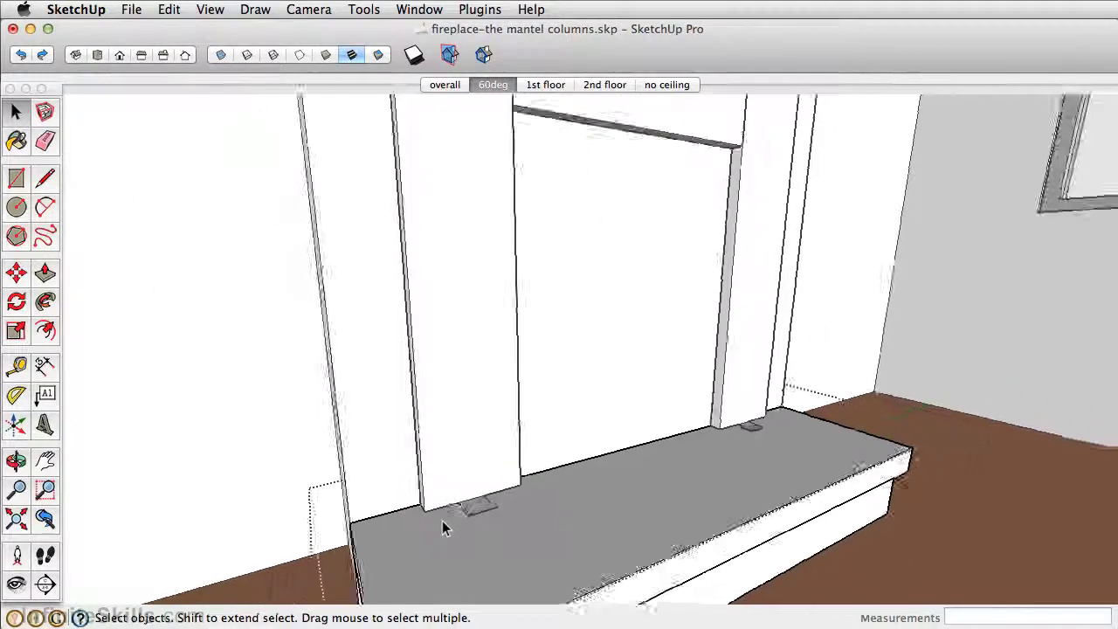
pyautogui.scroll(5, 442, 525)
pyautogui.scroll(1, 442, 521)
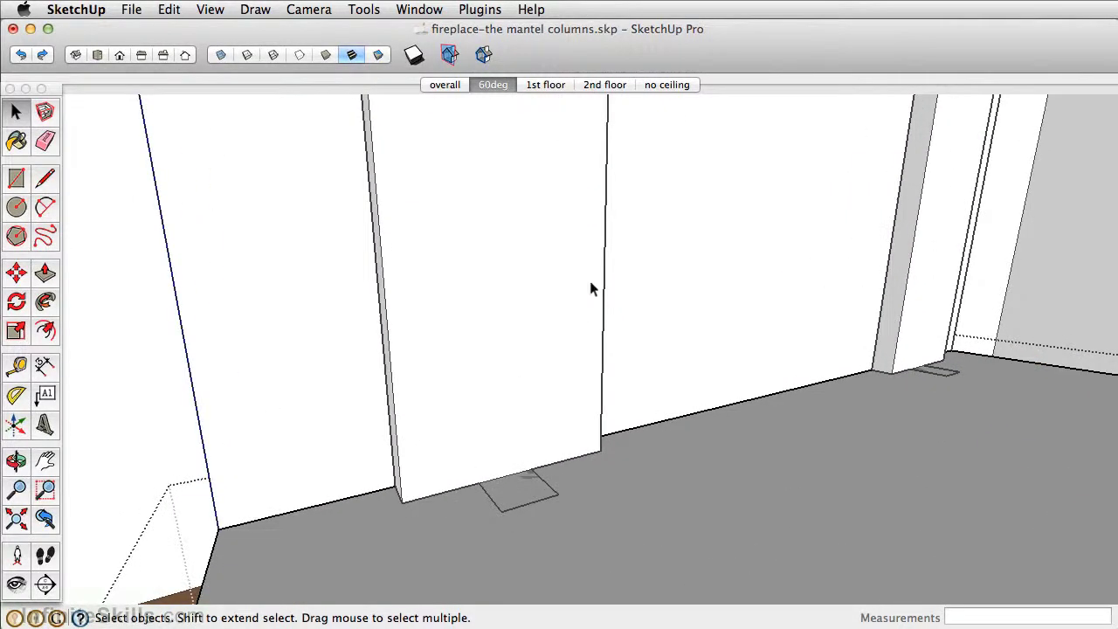
pyautogui.press('super+z')
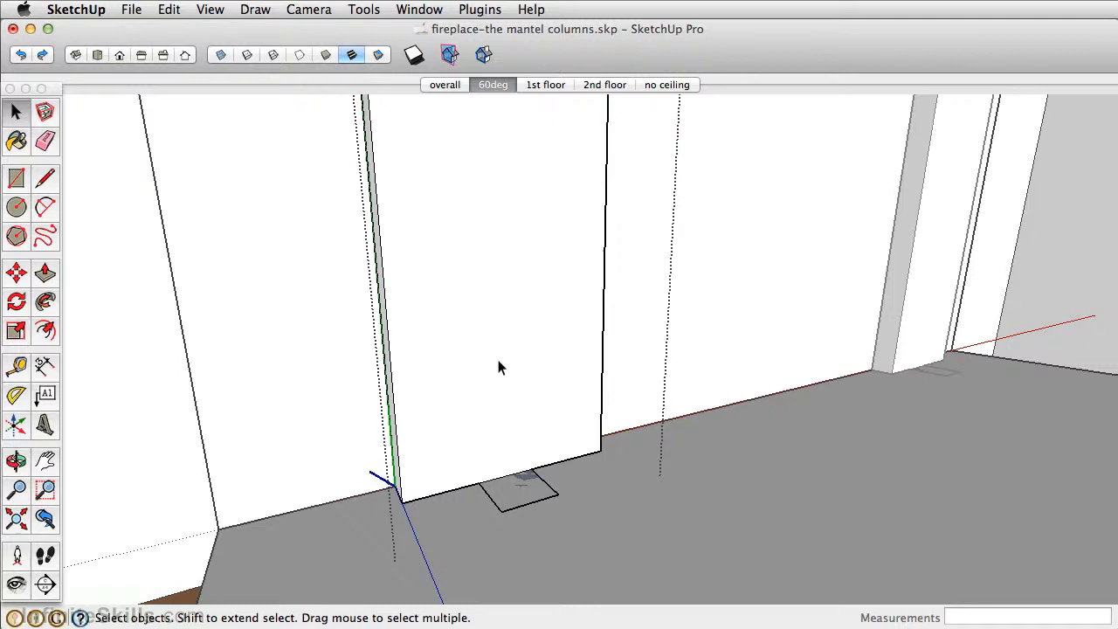
pyautogui.doubleClick(469, 363)
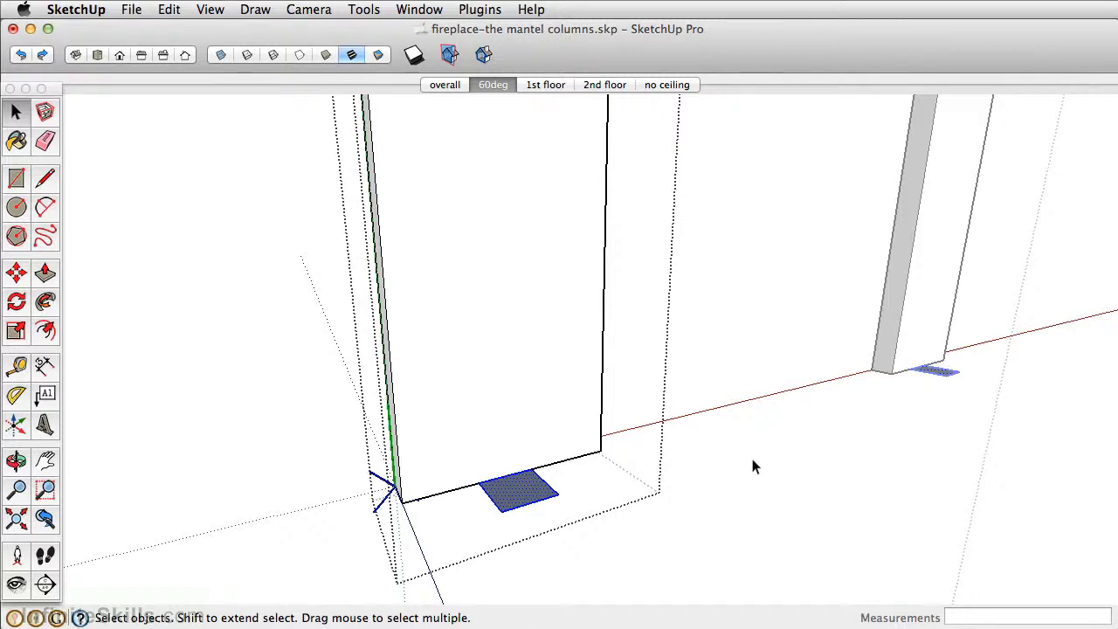
pyautogui.rightClick(519, 485)
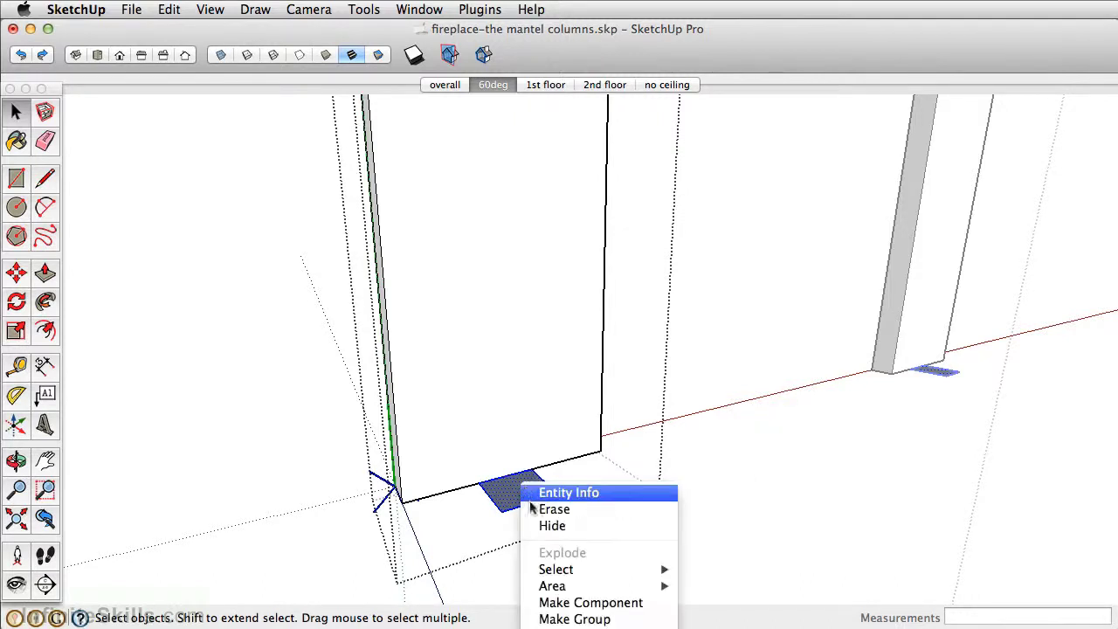
pyautogui.click(564, 620)
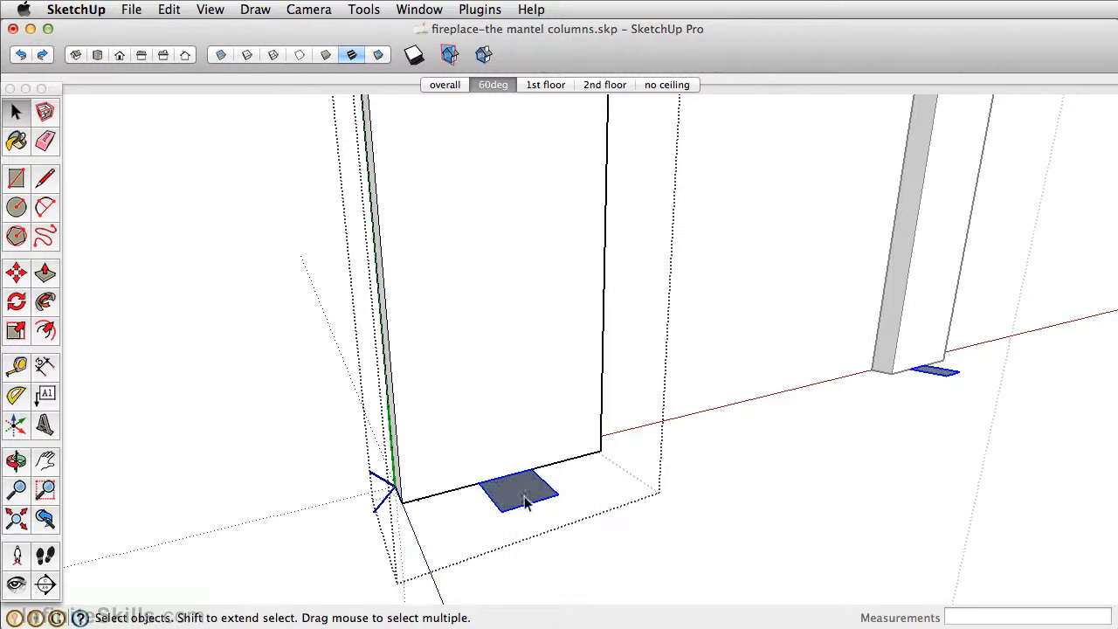
pyautogui.doubleClick(522, 498)
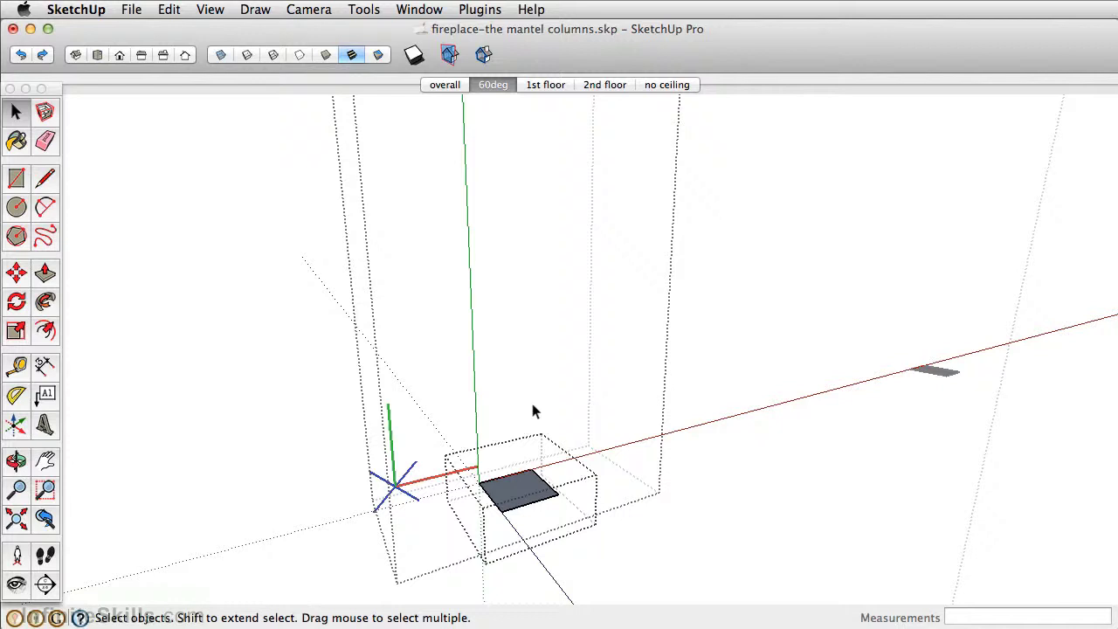
pyautogui.scroll(5, 532, 404)
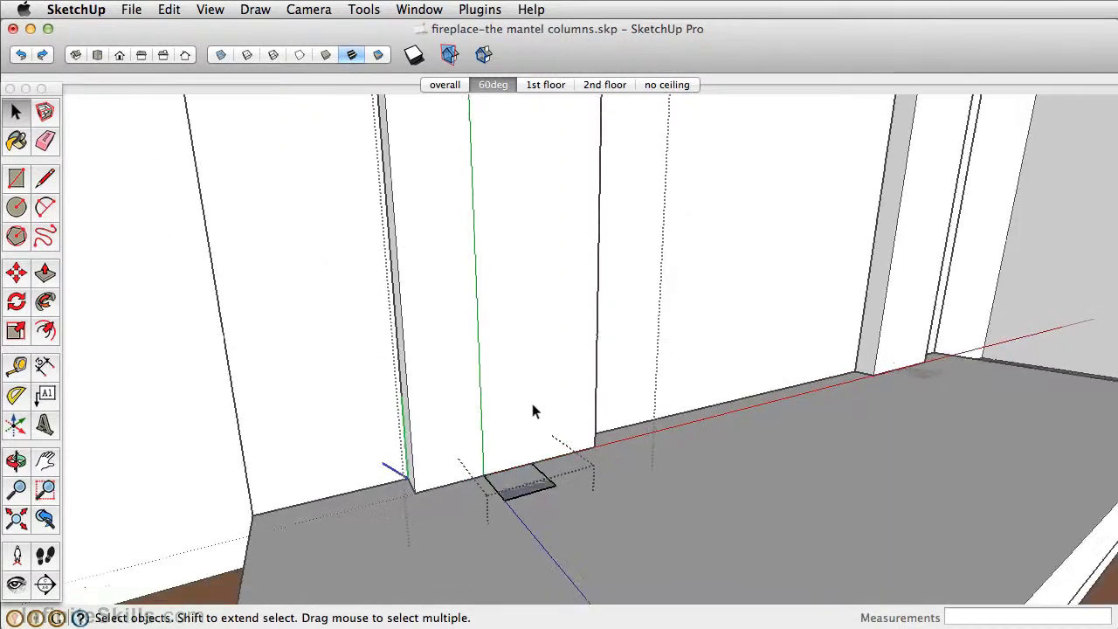
# Push/pull the base square up 9 inches into a solid plinth block.
pyautogui.moveTo(532, 404); pyautogui.dragTo(555, 524, button='middle')
pyautogui.press('p')
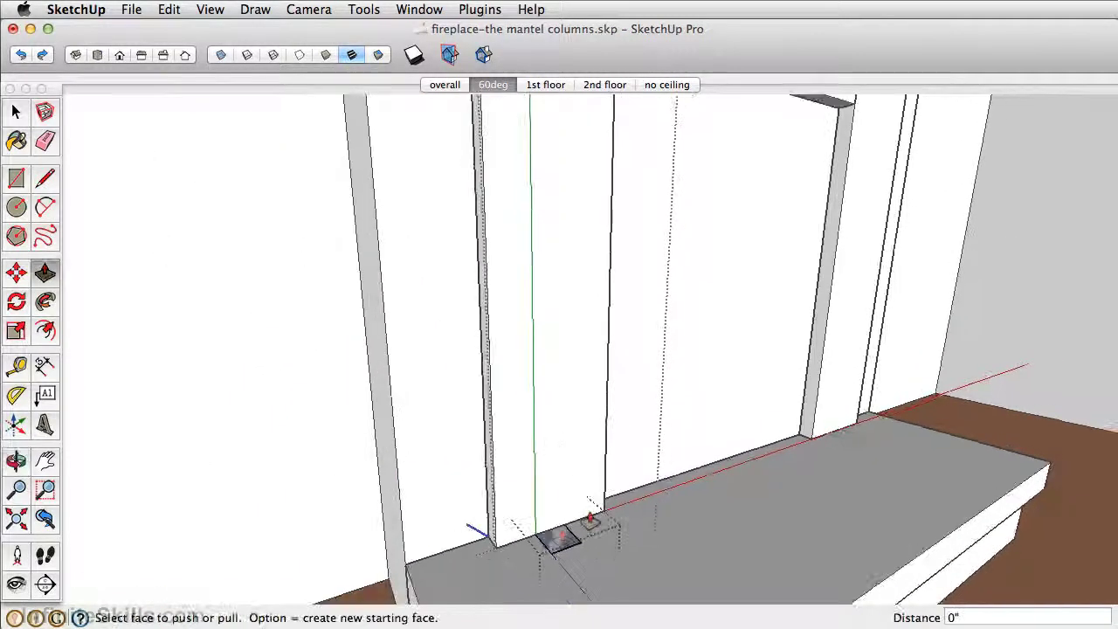
pyautogui.moveTo(558, 541); pyautogui.dragTo(566, 375)
pyautogui.moveTo(567, 375); pyautogui.dragTo(552, 472, button='middle')
pyautogui.write('9')
pyautogui.press('Return')
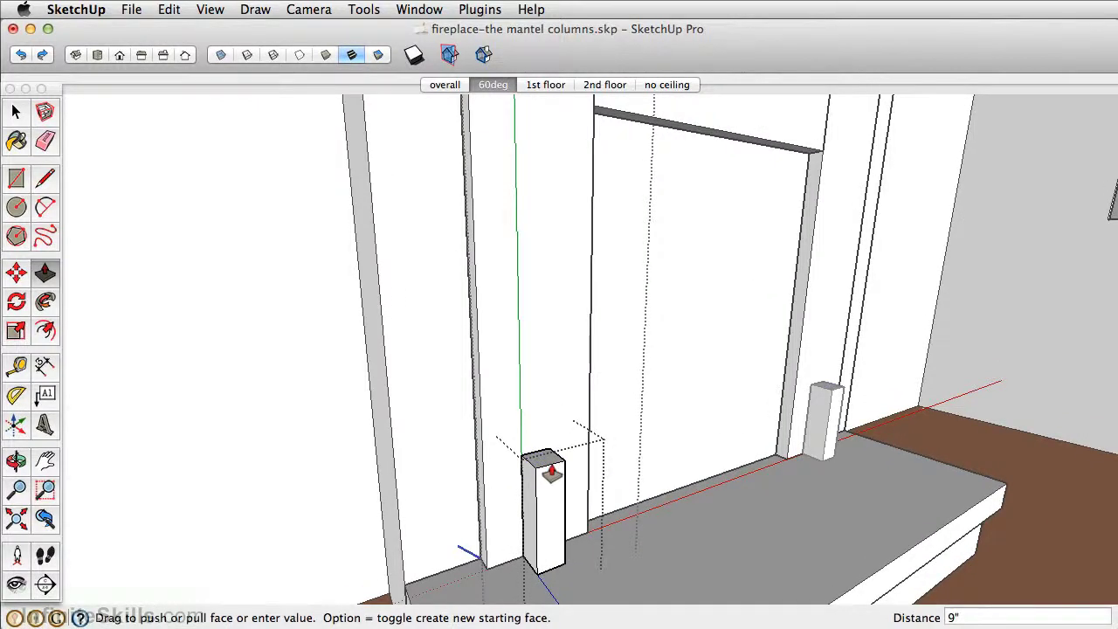
# Compare the model with the fireplace reference photo and return to it.
pyautogui.press('super+Tab')
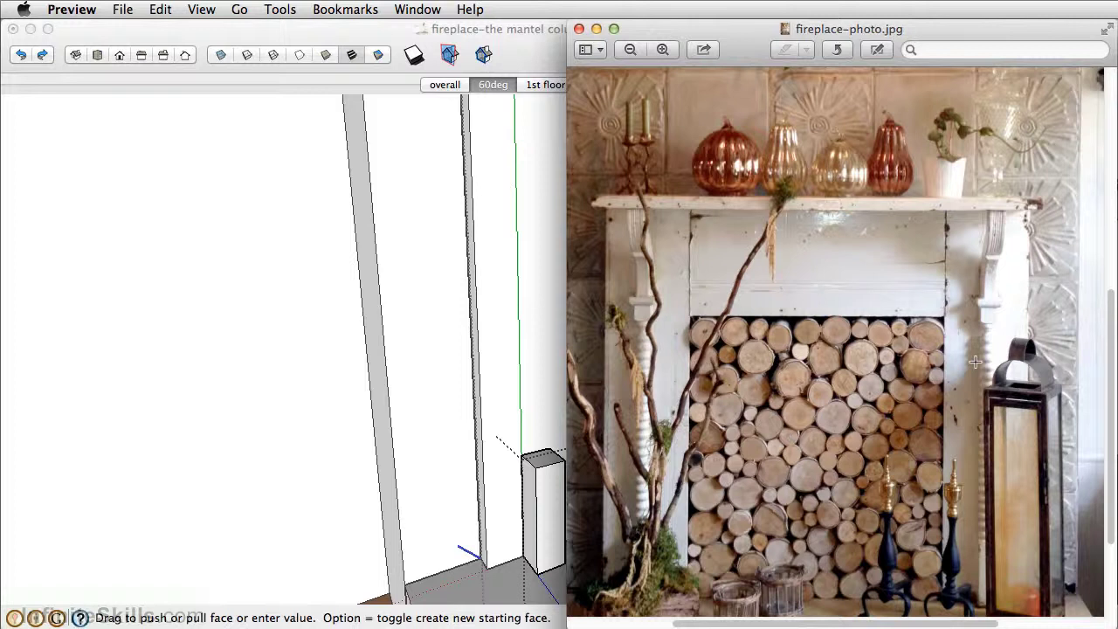
pyautogui.click(550, 456)
pyautogui.scroll(5, 543, 452)
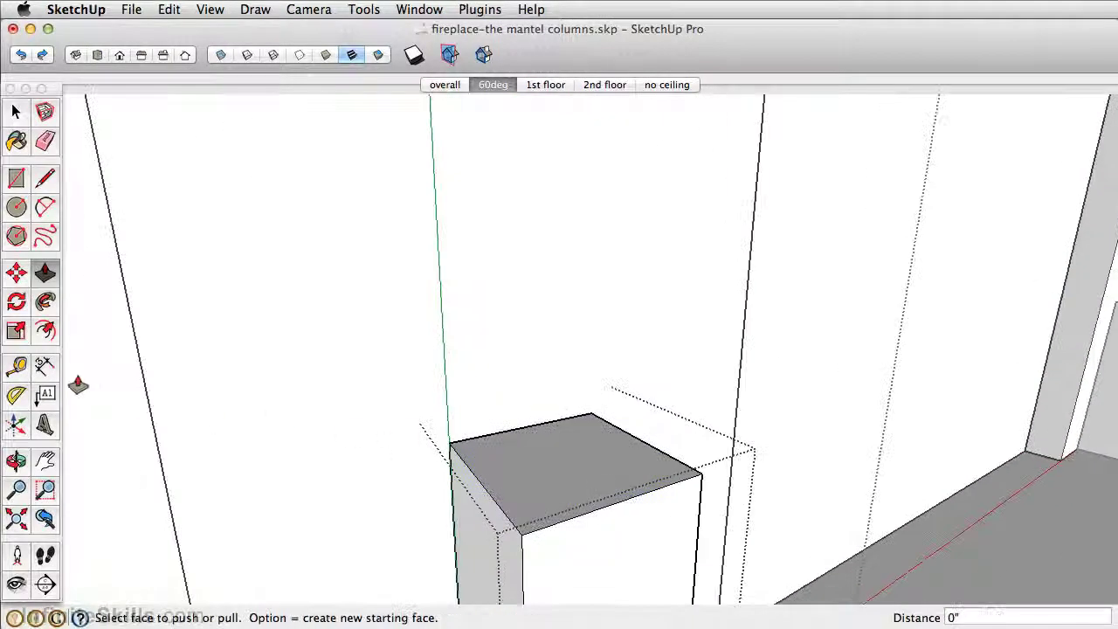
# Place two crossing Tape Measure guides over the block top to mark its centre.
pyautogui.click(15, 366)
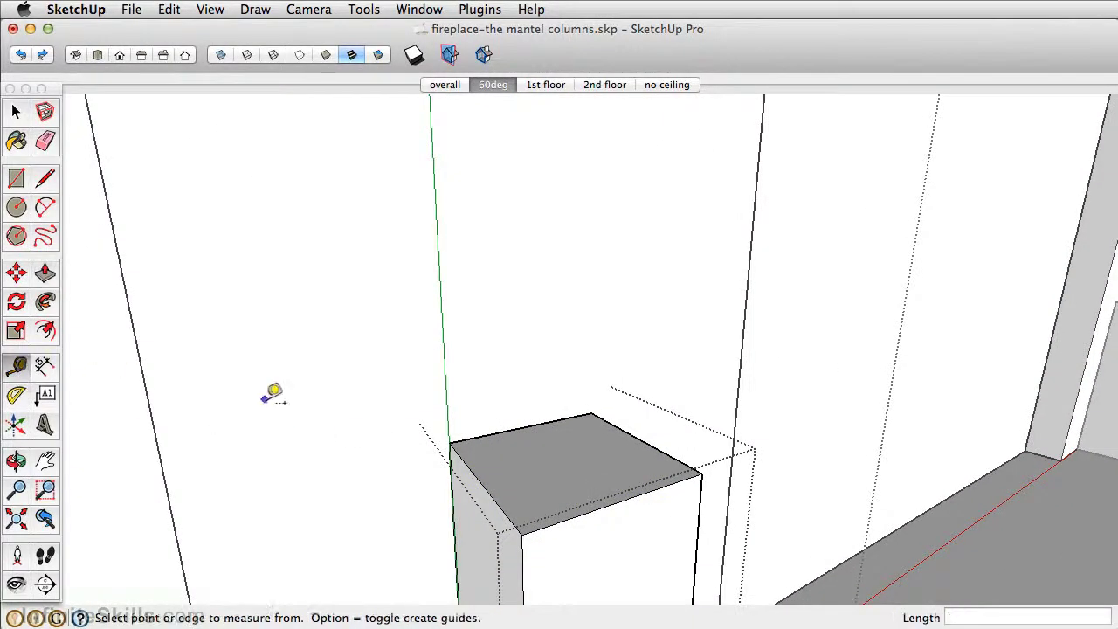
pyautogui.click(525, 427)
pyautogui.click(492, 479)
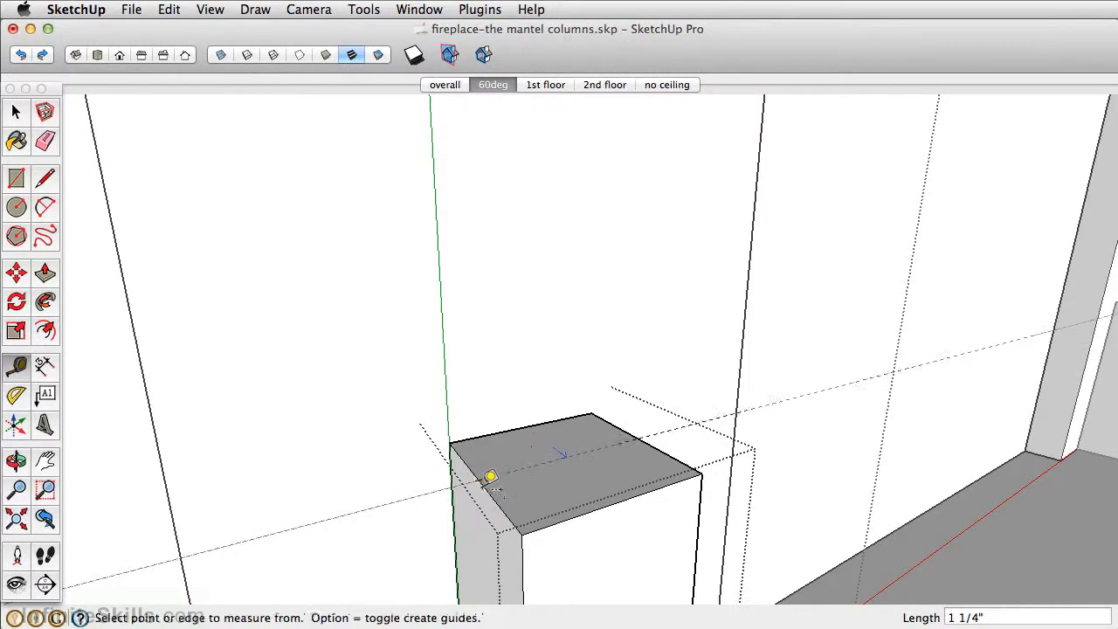
pyautogui.click(489, 492)
pyautogui.click(626, 494)
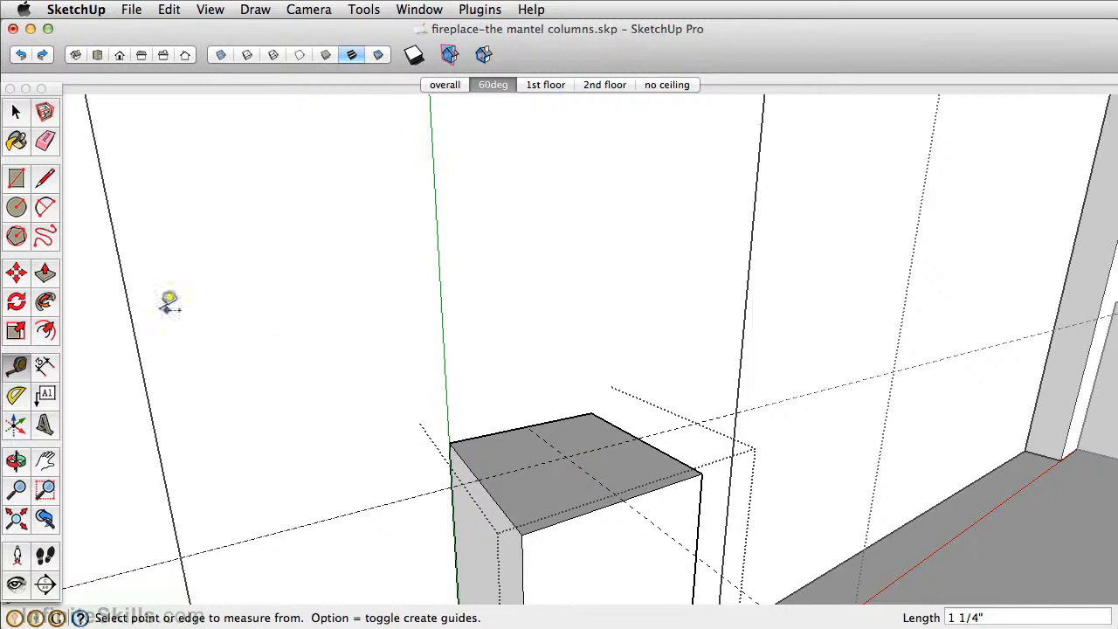
# Draw a circle of radius 1 centred on the guide intersection.
pyautogui.click(17, 207)
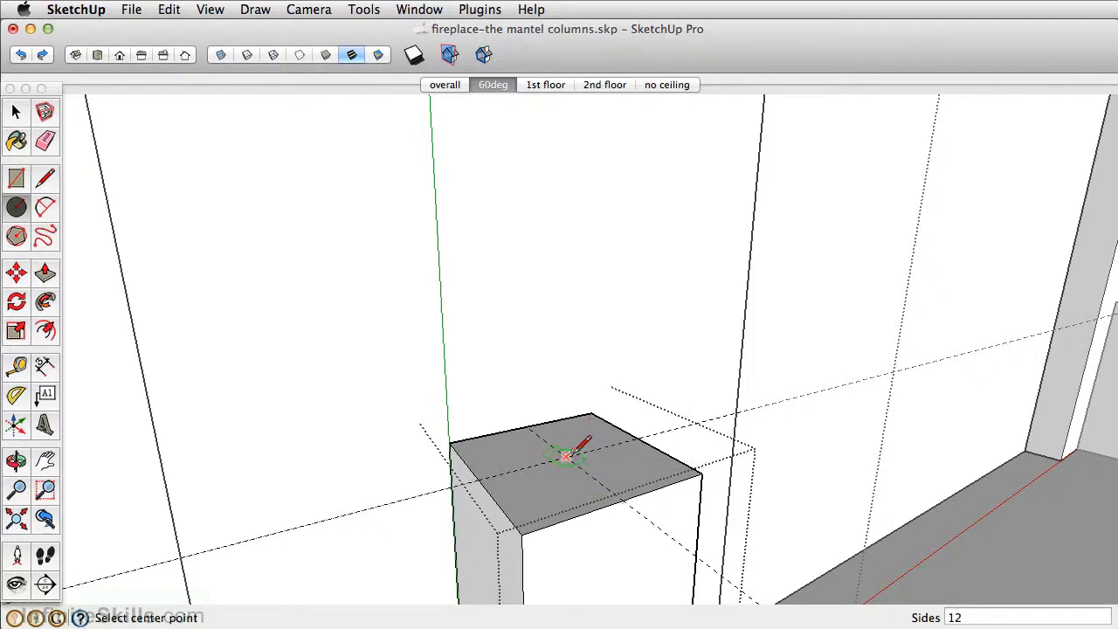
pyautogui.click(567, 457)
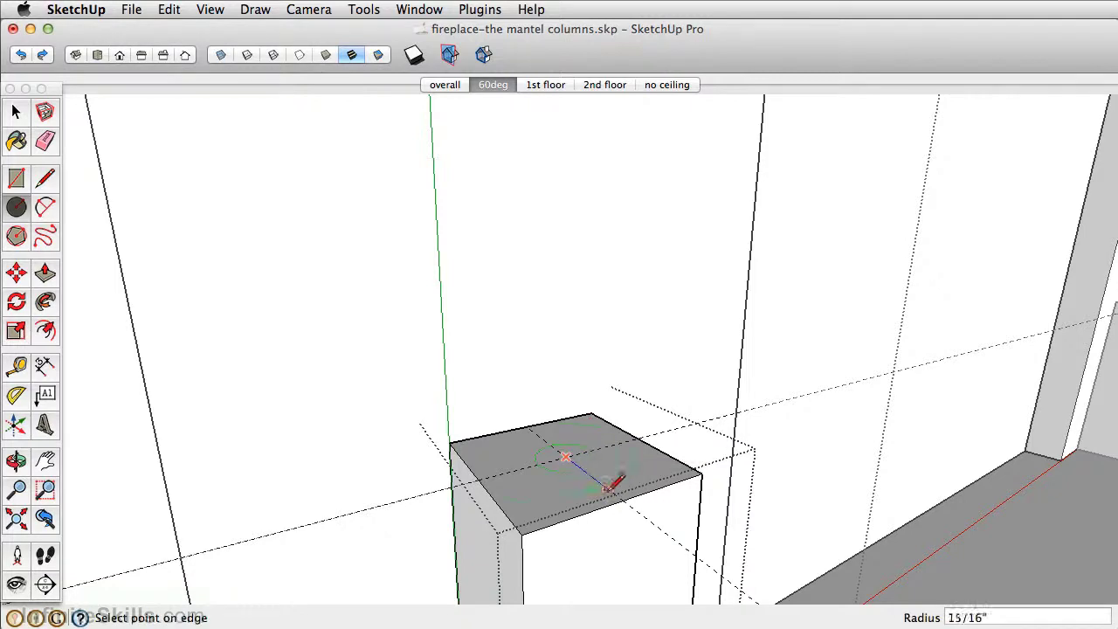
pyautogui.write('1')
pyautogui.press('Return')
pyautogui.scroll(1, 614, 491)
pyautogui.scroll(2, 614, 479)
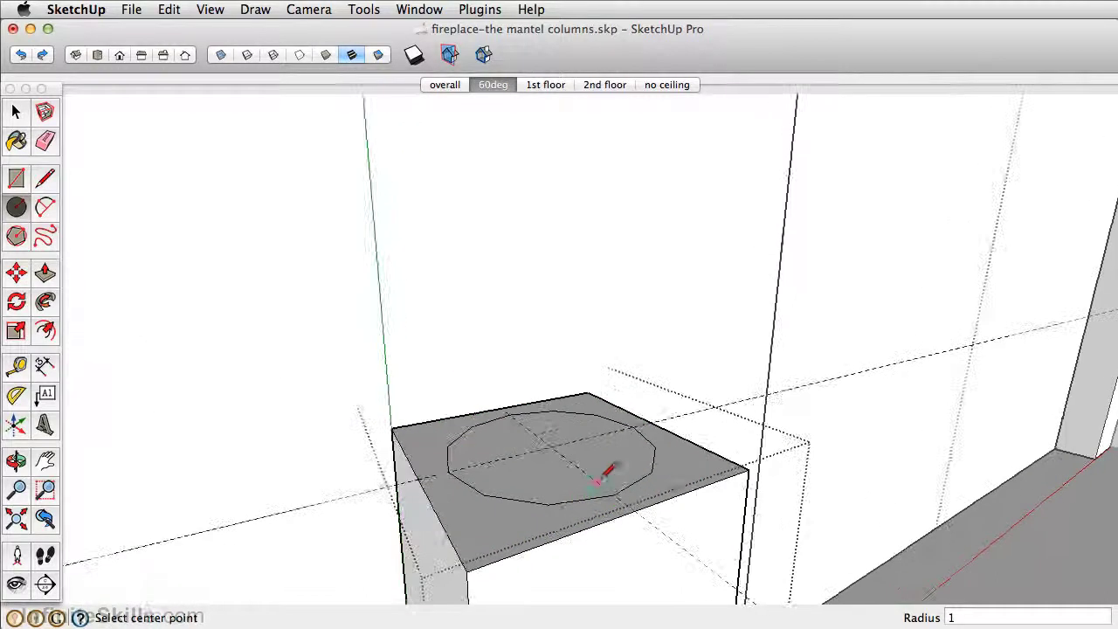
# Draw an upright 3/4" by 1 1/2" rectangle with lines starting at the circle's centre.
pyautogui.click(44, 177)
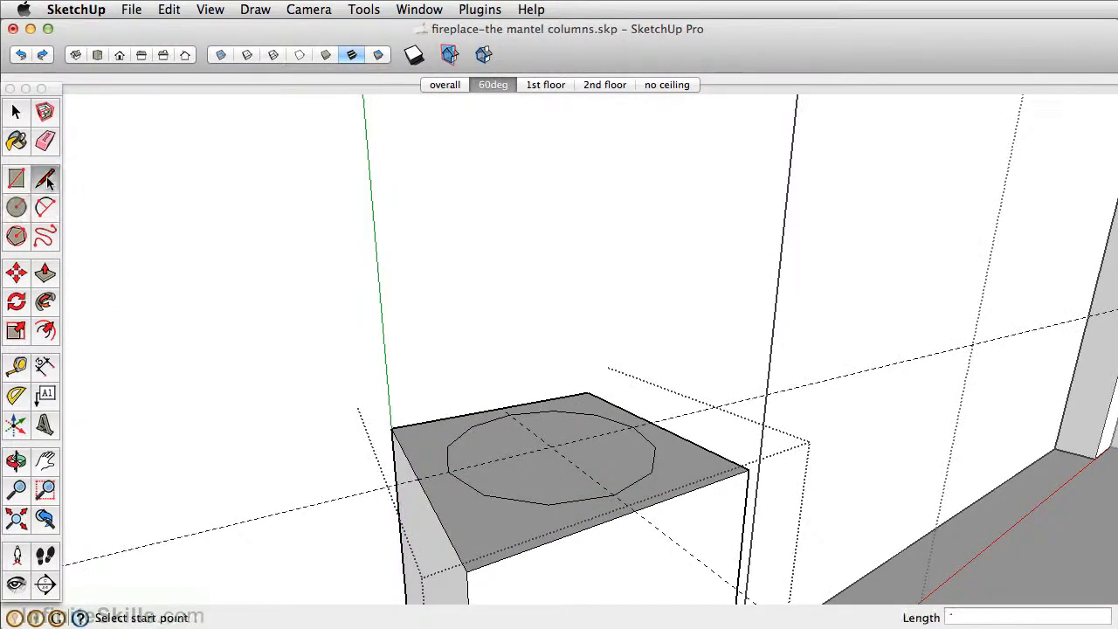
pyautogui.click(550, 446)
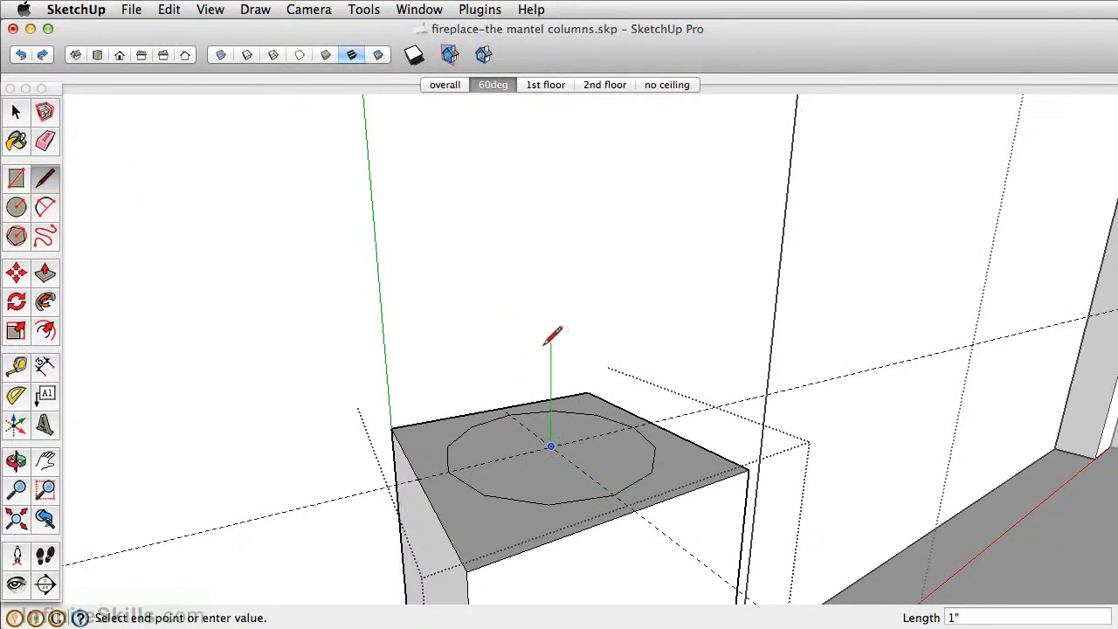
pyautogui.click(550, 290)
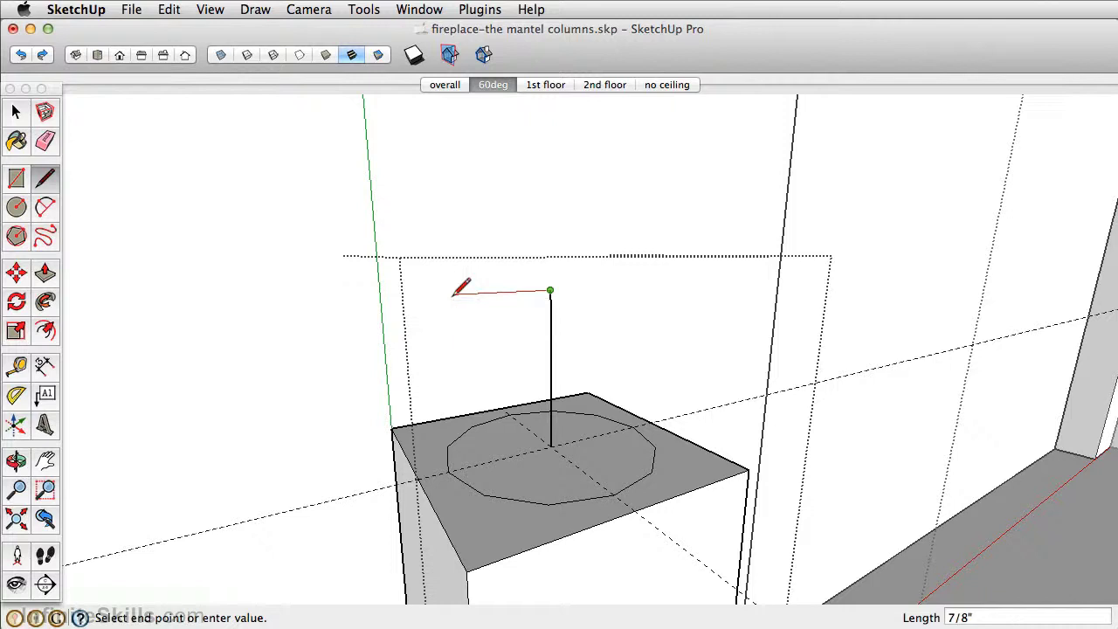
pyautogui.press('Return')
pyautogui.click(476, 463)
pyautogui.click(550, 448)
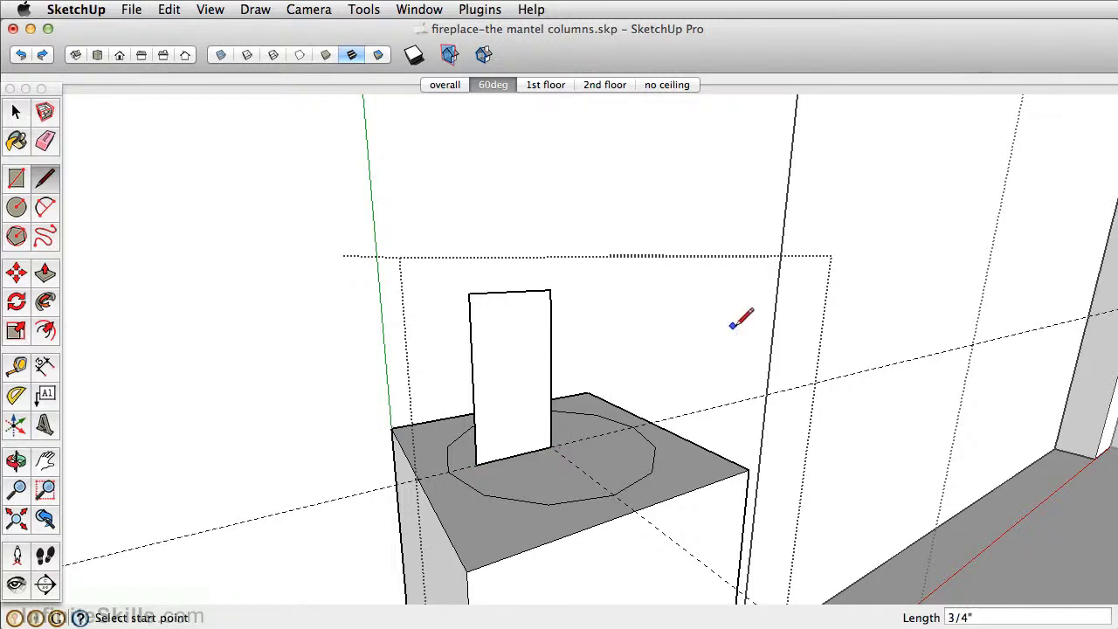
pyautogui.moveTo(499, 422)
pyautogui.mouseDown(button='middle')
pyautogui.moveTo(686, 417)
pyautogui.moveTo(411, 429)
pyautogui.moveTo(420, 416)
pyautogui.mouseUp(button='middle')
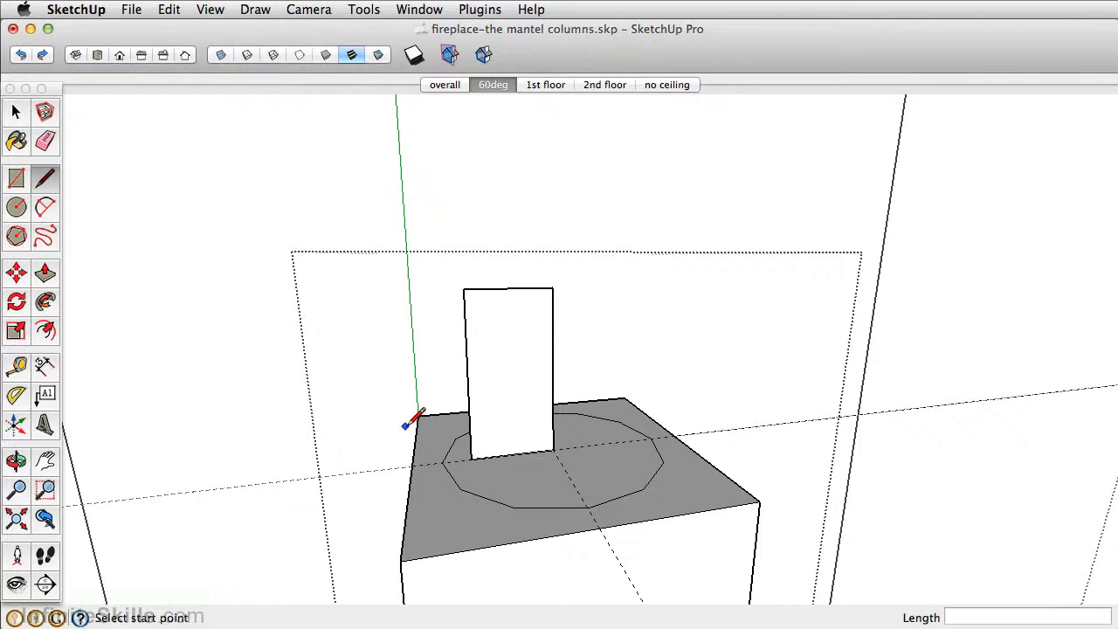
# Draw an 8-segment semicircular arc from the rectangle's top-left to bottom-left corner.
pyautogui.click(43, 210)
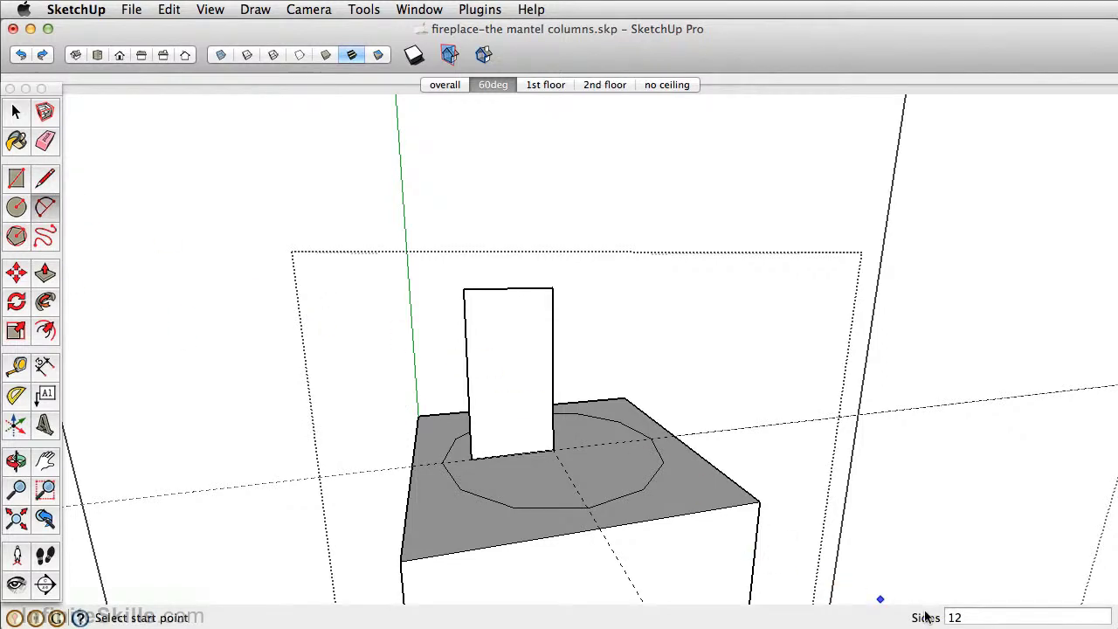
pyautogui.write('8')
pyautogui.press('Return')
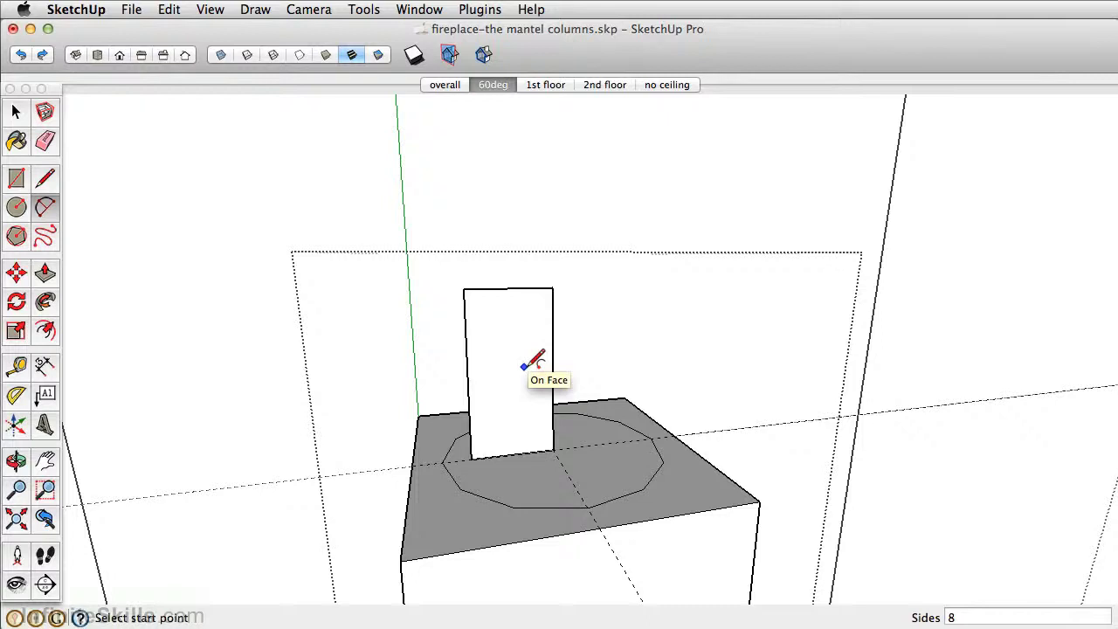
pyautogui.click(463, 289)
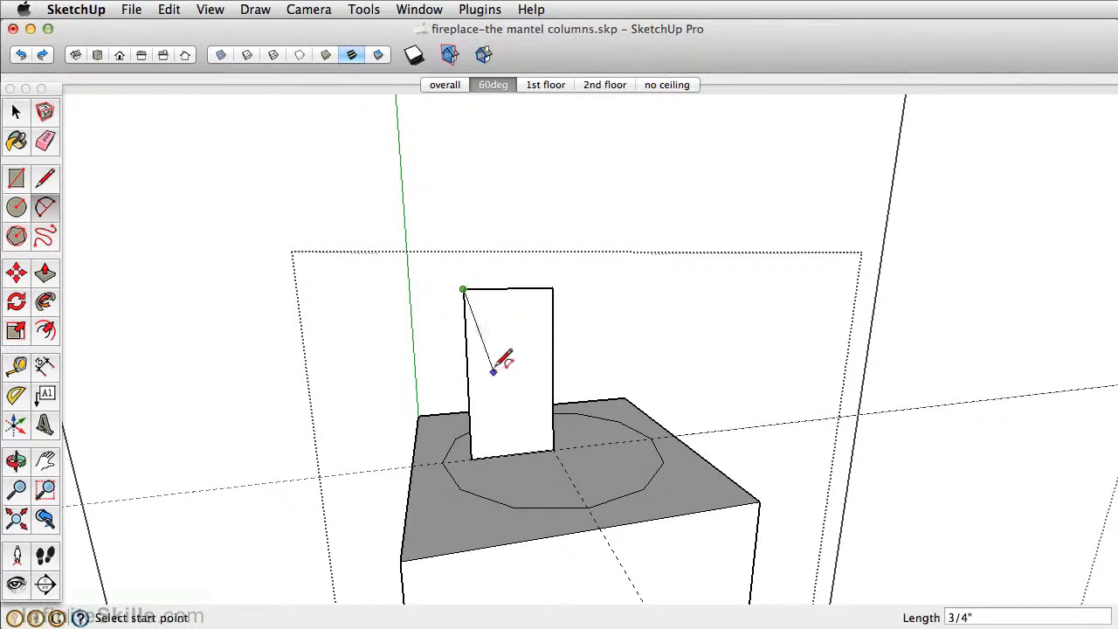
pyautogui.click(470, 459)
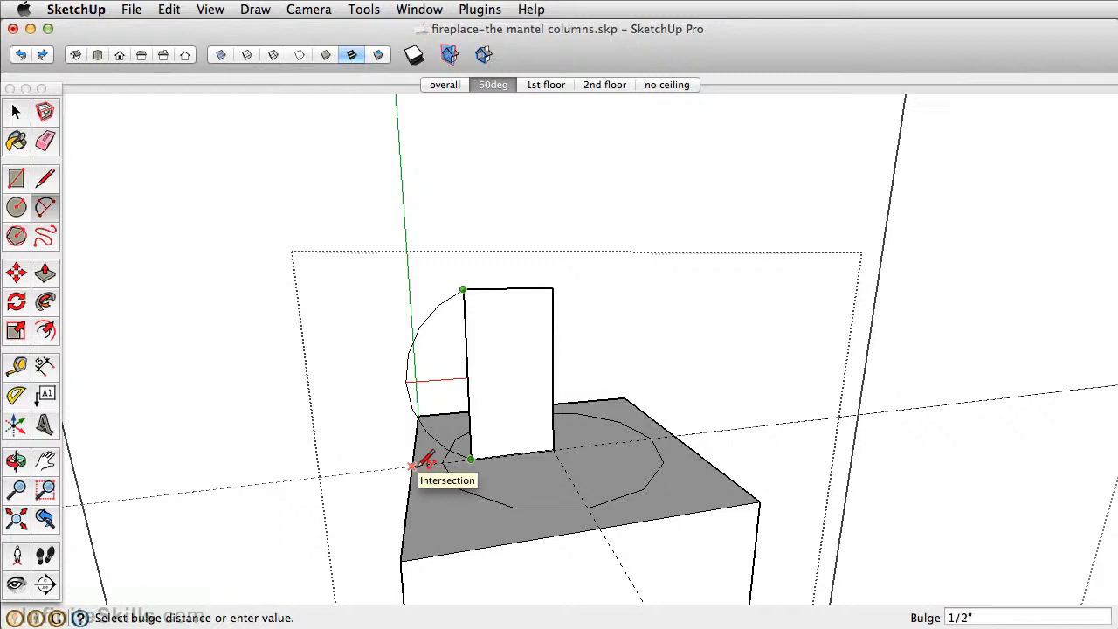
pyautogui.click(425, 460)
pyautogui.moveTo(461, 392)
pyautogui.mouseDown(button='middle')
pyautogui.moveTo(554, 417)
pyautogui.moveTo(475, 404)
pyautogui.moveTo(478, 395)
pyautogui.mouseUp(button='middle')
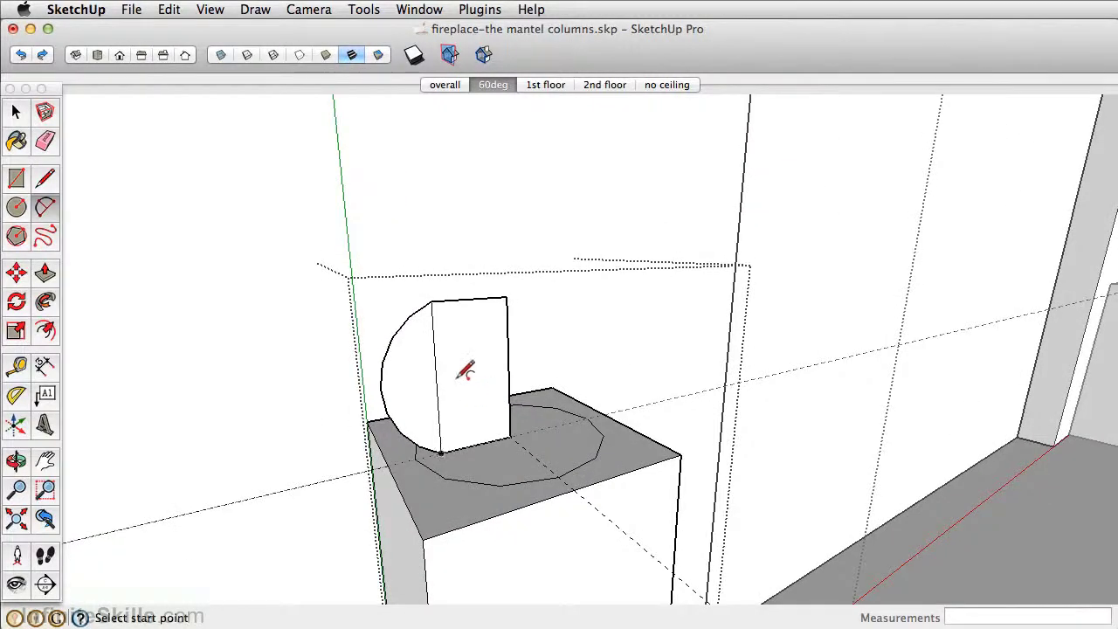
# Erase the edge between arc and rectangle, then Follow Me the profile around the circle.
pyautogui.press('e')
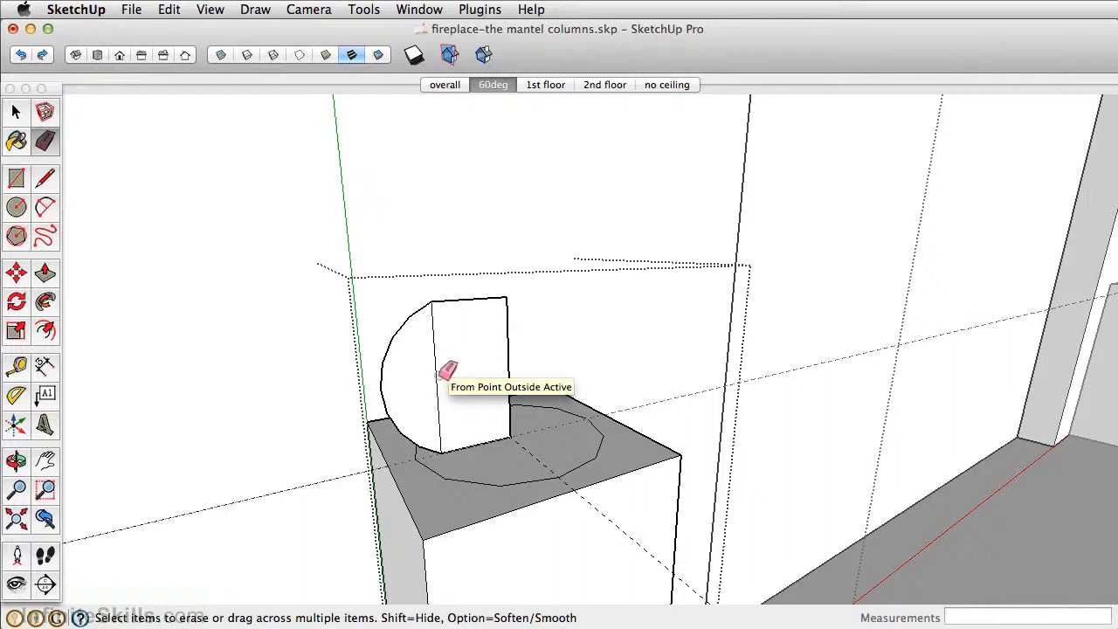
pyautogui.click(438, 374)
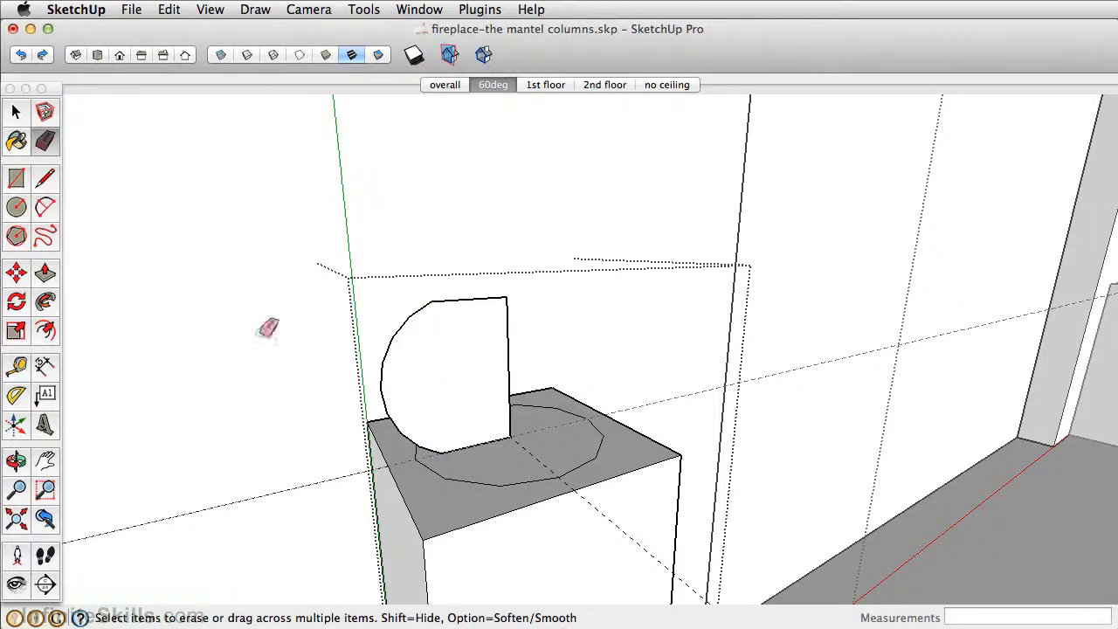
pyautogui.click(16, 112)
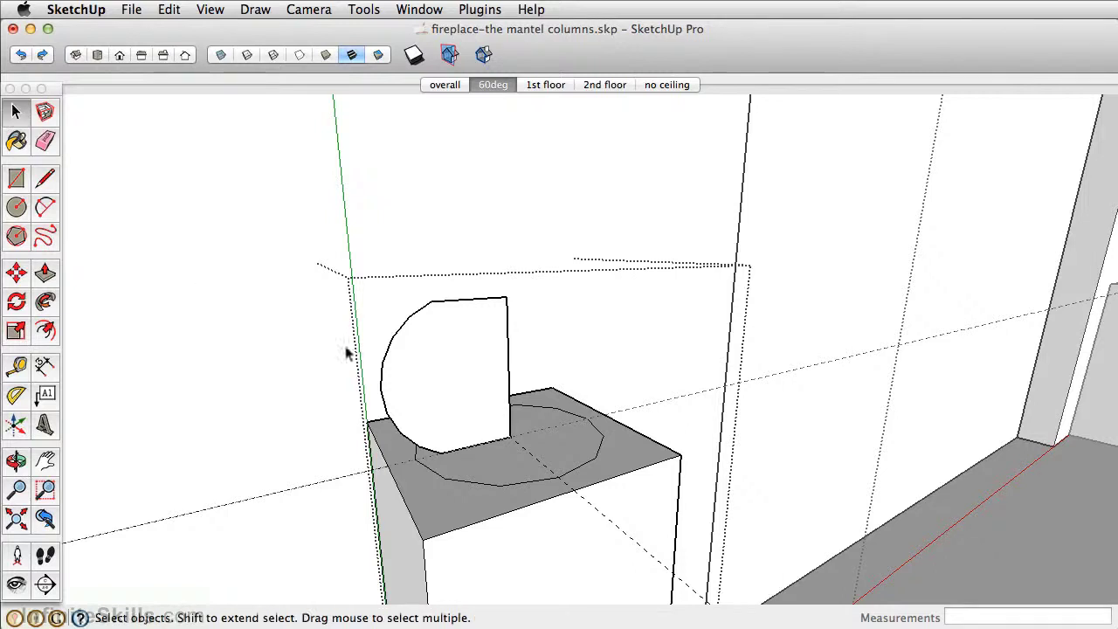
pyautogui.click(507, 468)
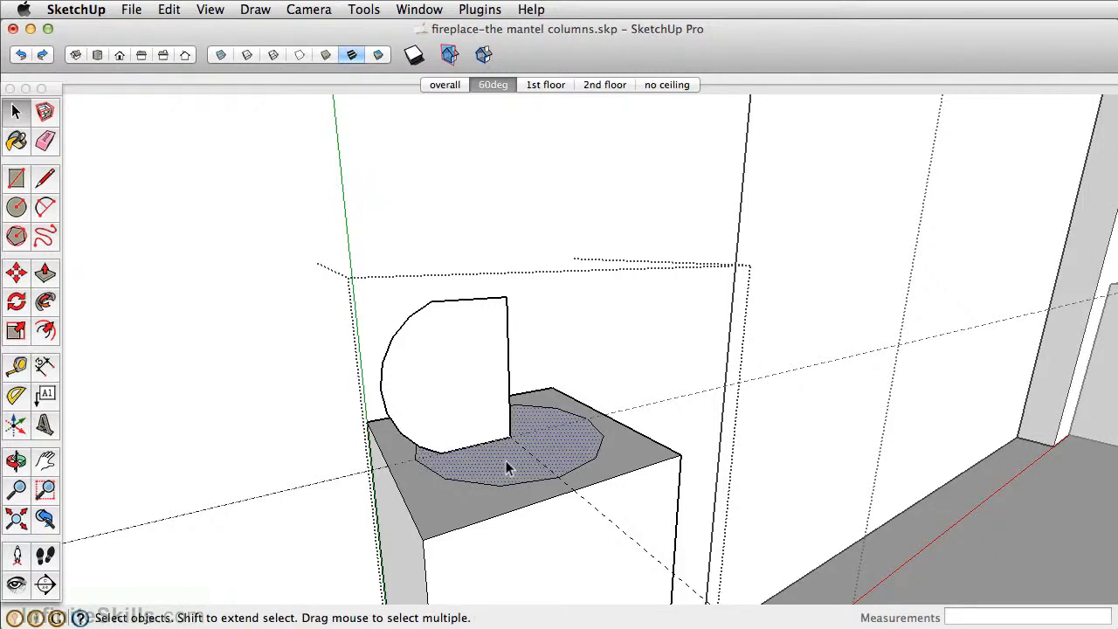
pyautogui.click(46, 302)
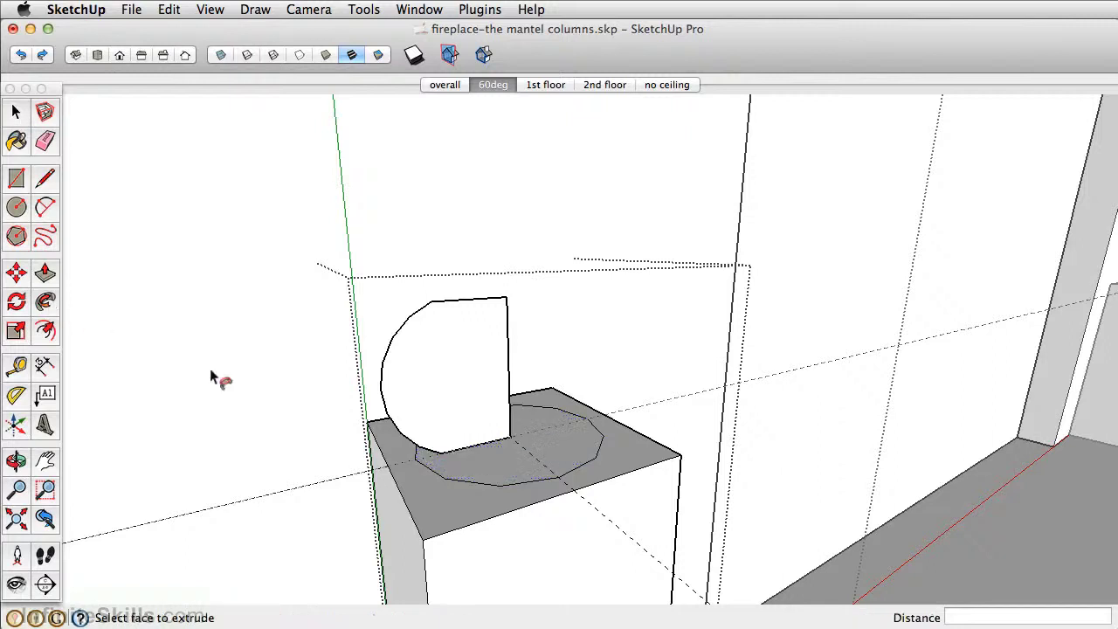
pyautogui.click(458, 401)
# Delete the bead's flat top face and erase the leftover ring edge at its base.
pyautogui.moveTo(533, 442); pyautogui.dragTo(677, 404, button='middle')
pyautogui.moveTo(424, 409); pyautogui.dragTo(385, 415, button='middle')
pyautogui.press('space')
pyautogui.moveTo(237, 242); pyautogui.dragTo(421, 331, button='middle')
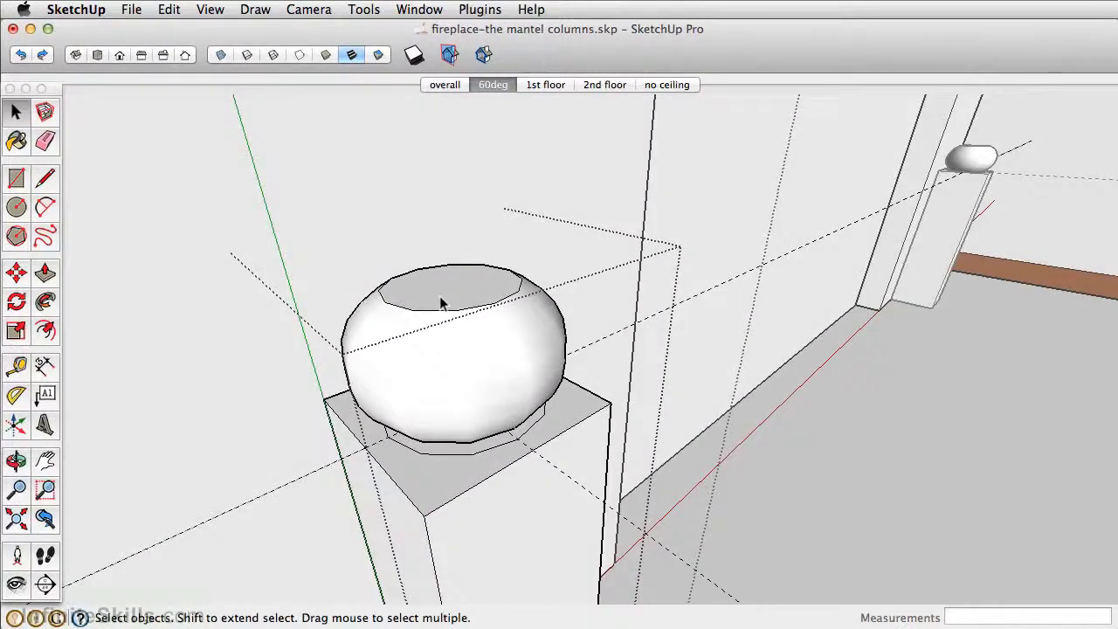
pyautogui.click(432, 309)
pyautogui.press('Delete')
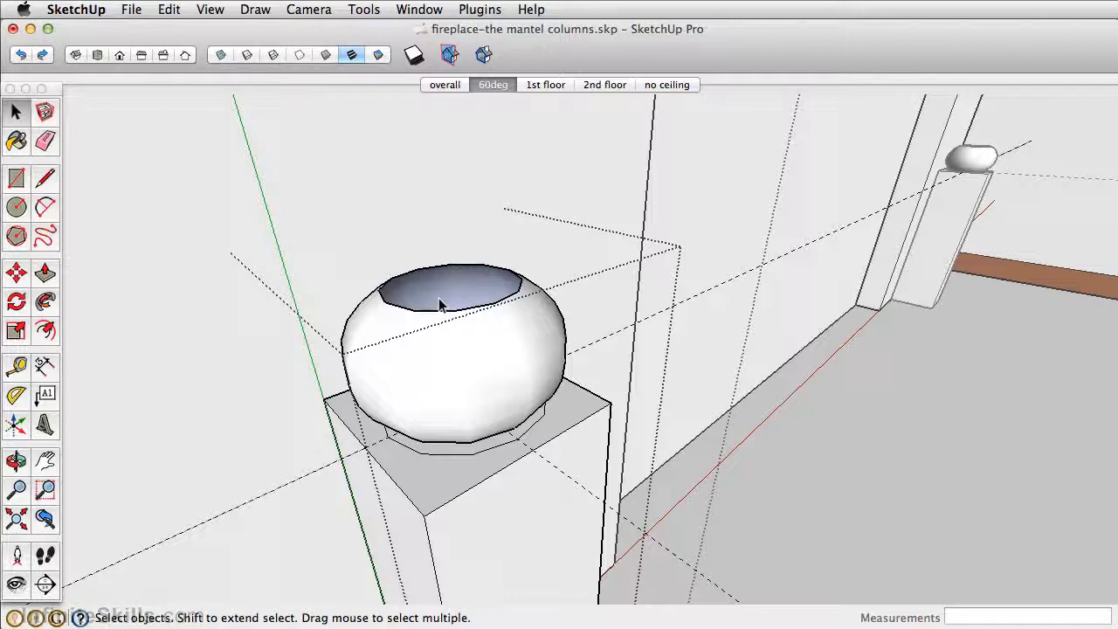
pyautogui.moveTo(438, 298)
pyautogui.mouseDown(button='middle')
pyautogui.moveTo(473, 513)
pyautogui.moveTo(447, 272)
pyautogui.mouseUp(button='middle')
pyautogui.moveTo(472, 477); pyautogui.dragTo(453, 367, button='middle')
pyautogui.press('e')
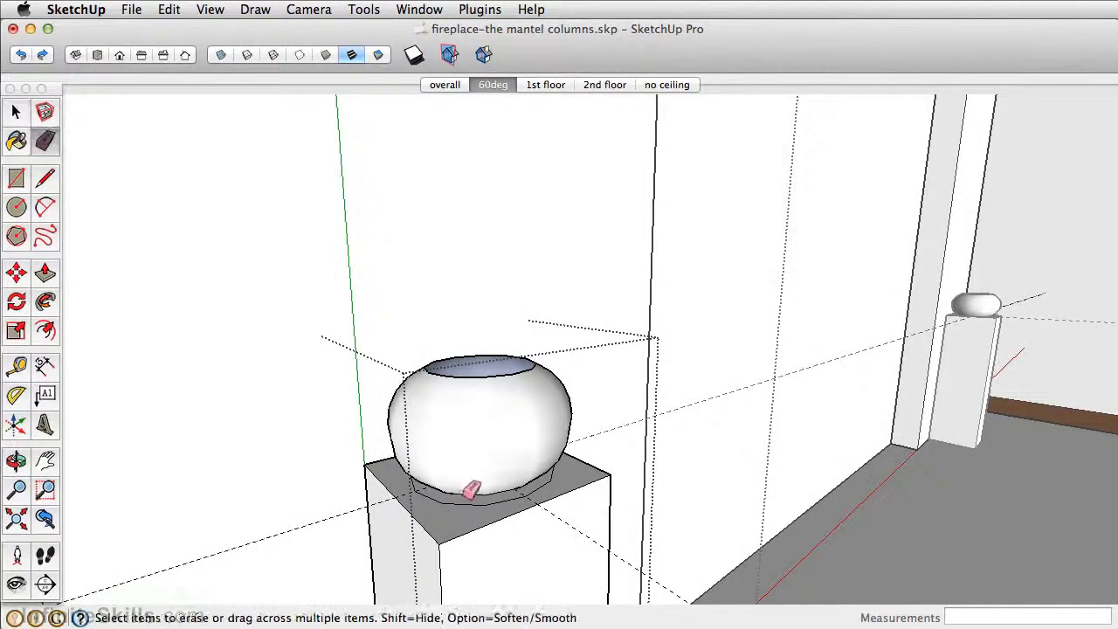
pyautogui.click(469, 495)
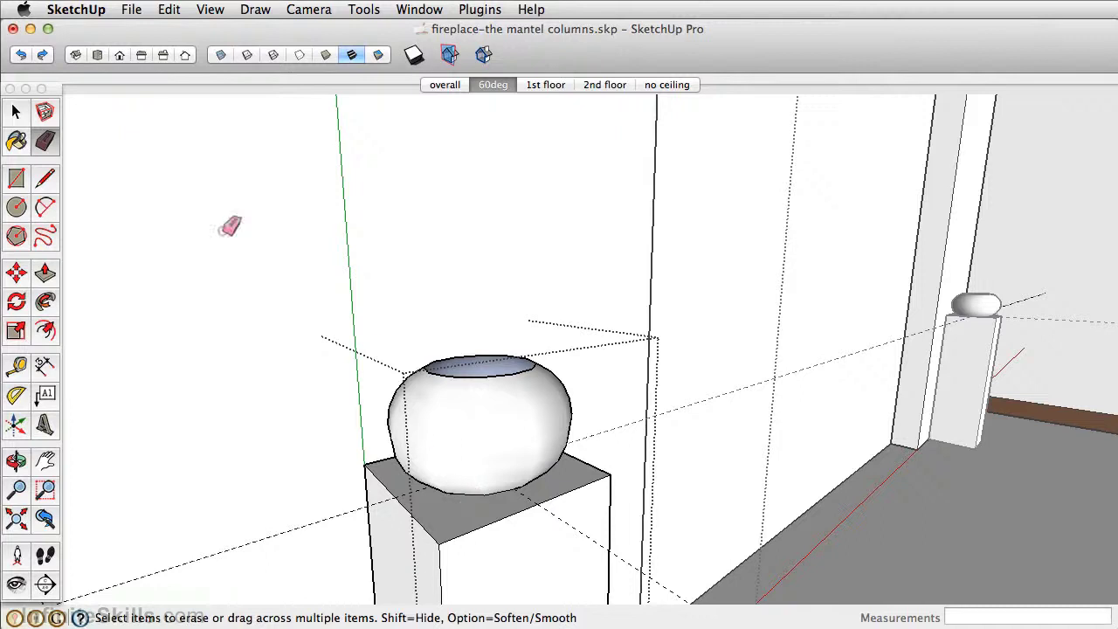
# Make the bead a component named 'mantel element'.
pyautogui.click(16, 112)
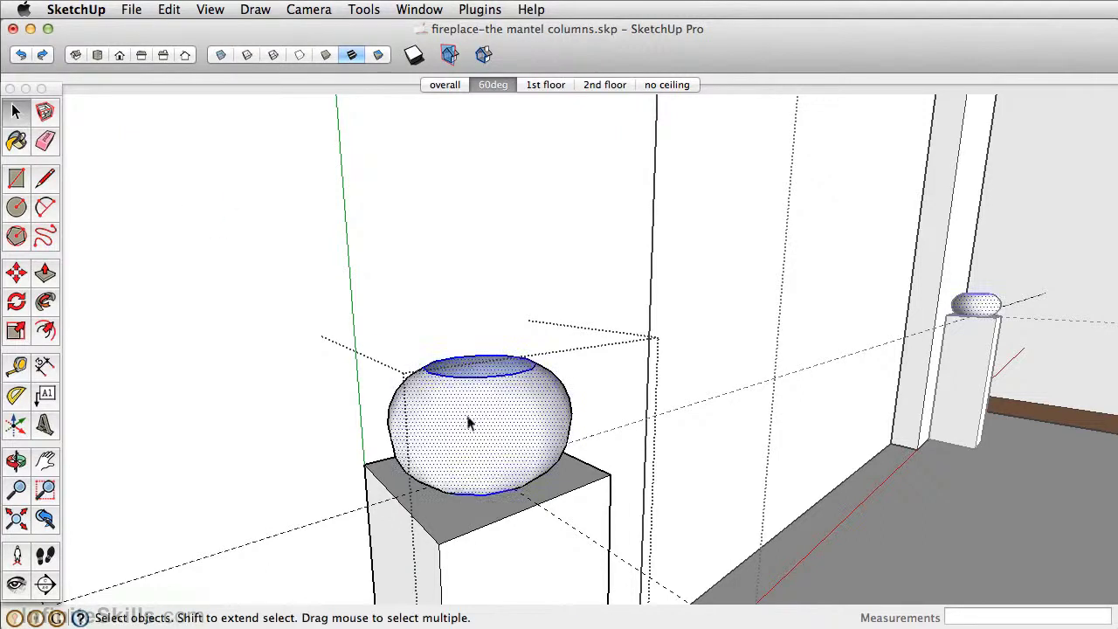
pyautogui.rightClick(470, 421)
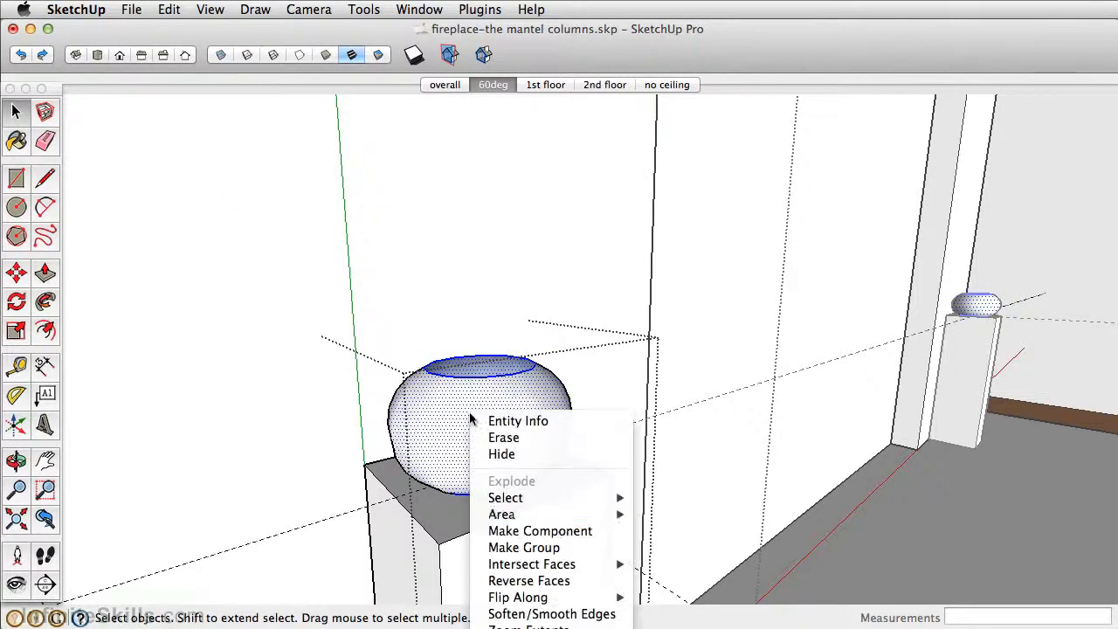
pyautogui.click(561, 532)
pyautogui.write('mantel')
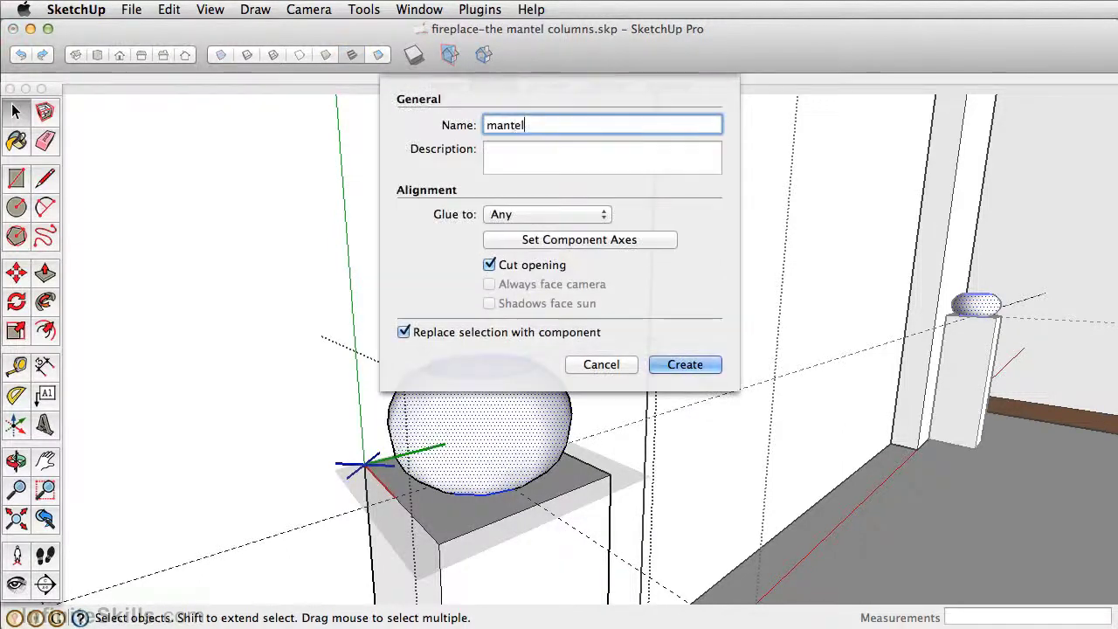
pyautogui.write(' element')
pyautogui.click(685, 364)
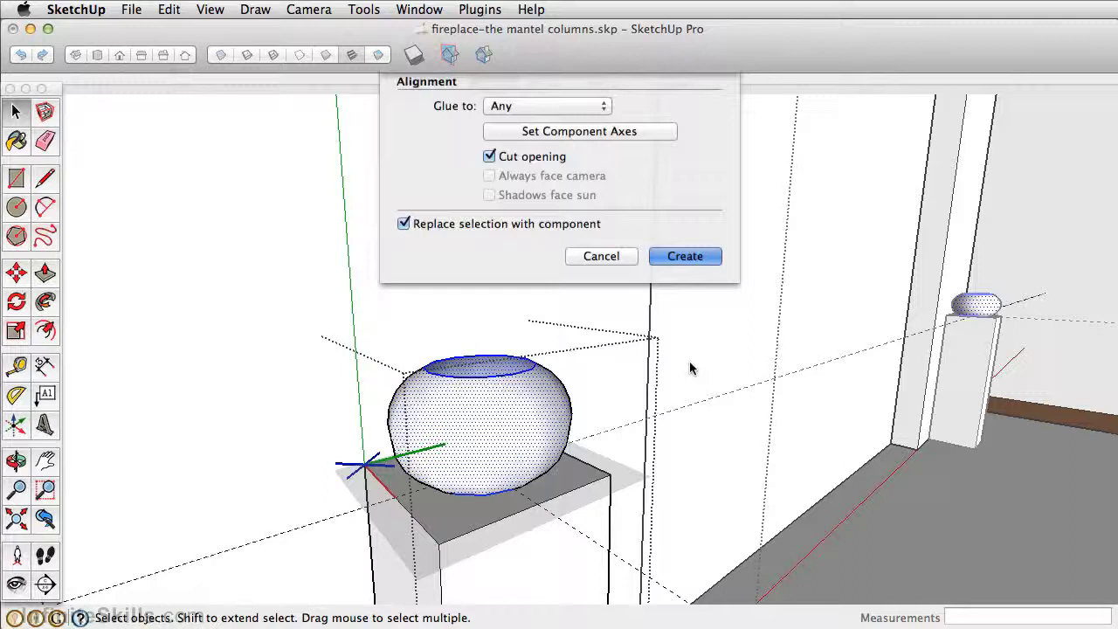
# Move-copy the bead upward so the copy sits directly on top of the original.
pyautogui.press('m')
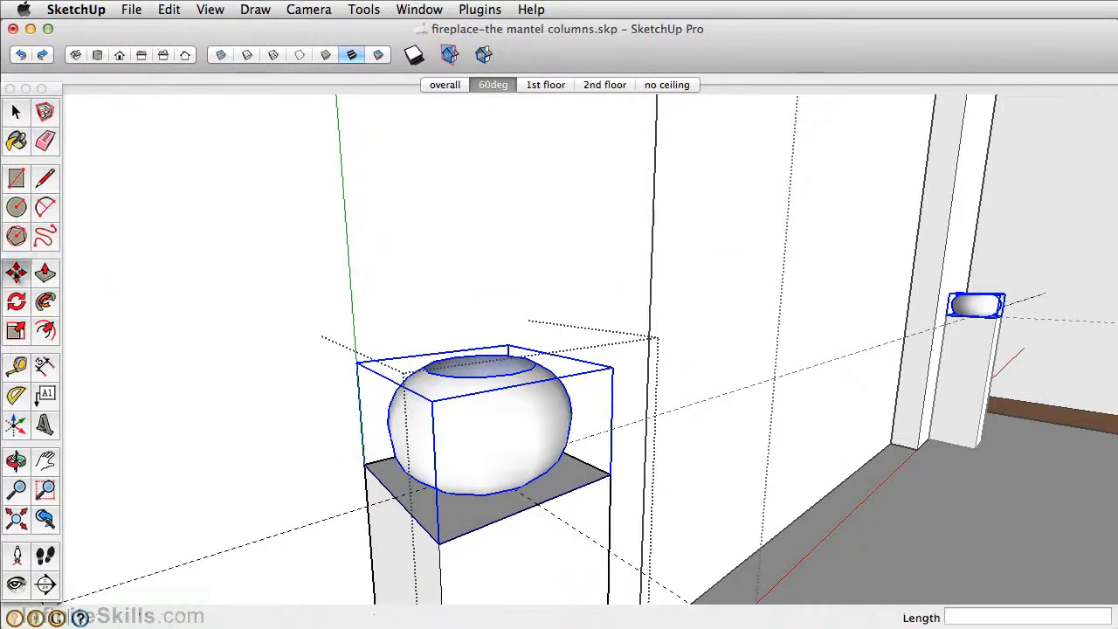
pyautogui.keyDown('alt'); pyautogui.click(501, 514); pyautogui.keyUp('alt')
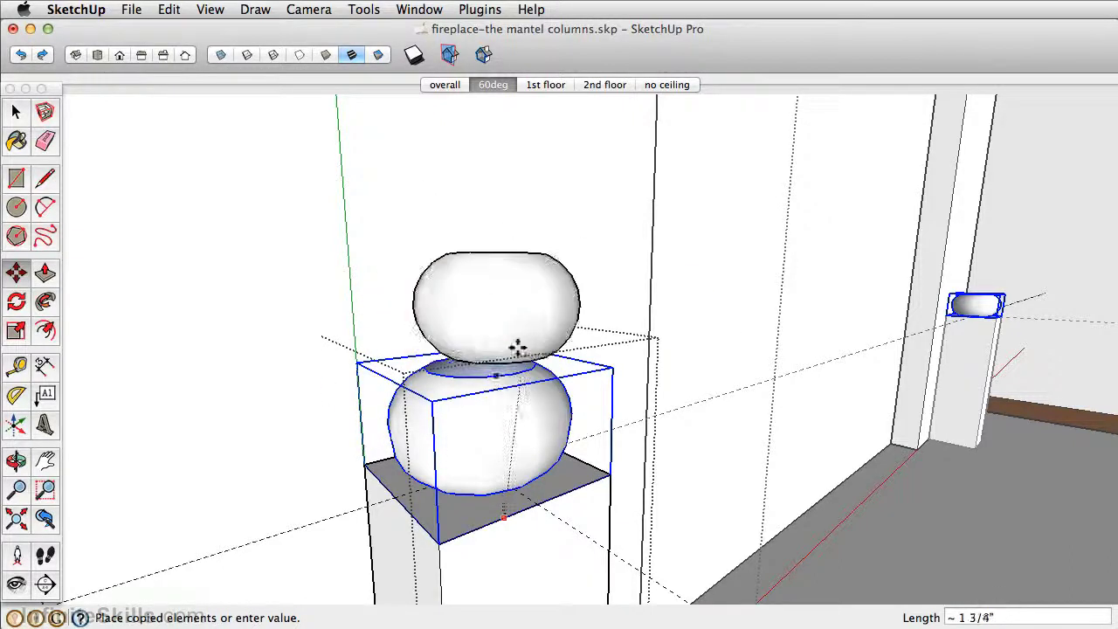
pyautogui.moveTo(516, 347); pyautogui.dragTo(549, 319, button='middle')
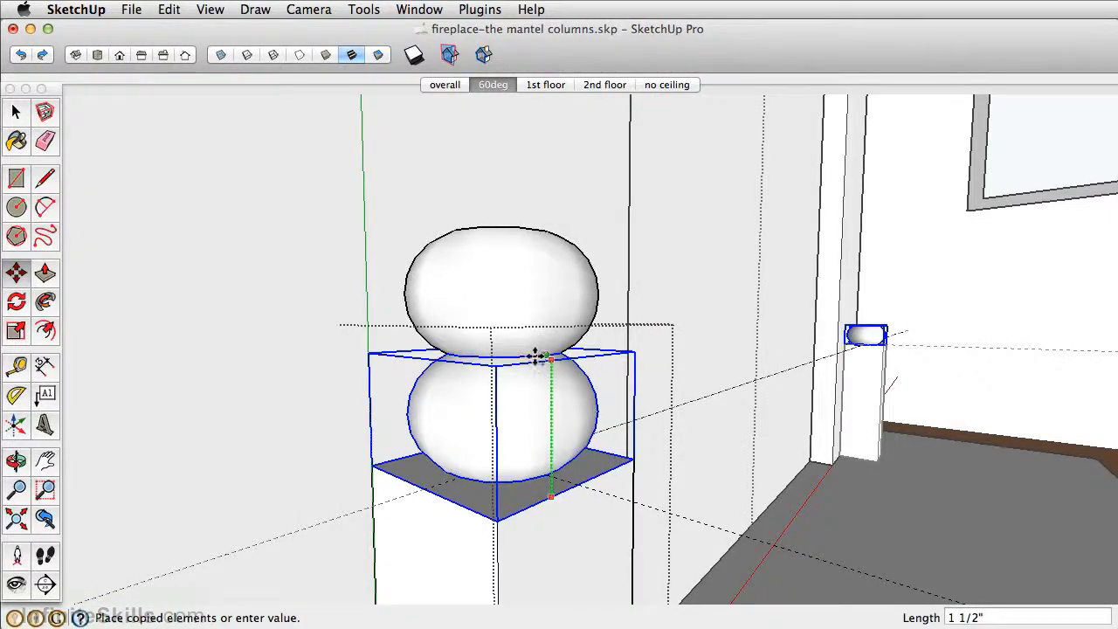
pyautogui.click(536, 357)
pyautogui.scroll(-5, 582, 294)
pyautogui.moveTo(586, 265); pyautogui.dragTo(524, 358, button='middle')
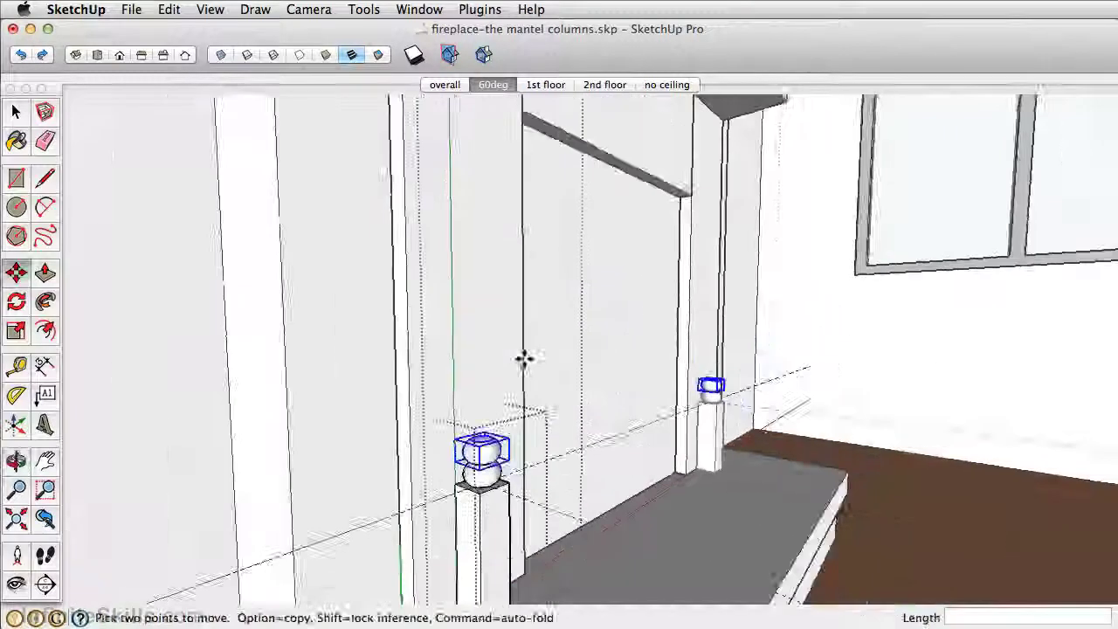
pyautogui.scroll(-4, 524, 358)
pyautogui.scroll(3, 512, 268)
# Array the copy into 16 stacked beads, trying 12x and 15x before settling on 16x.
pyautogui.write('12')
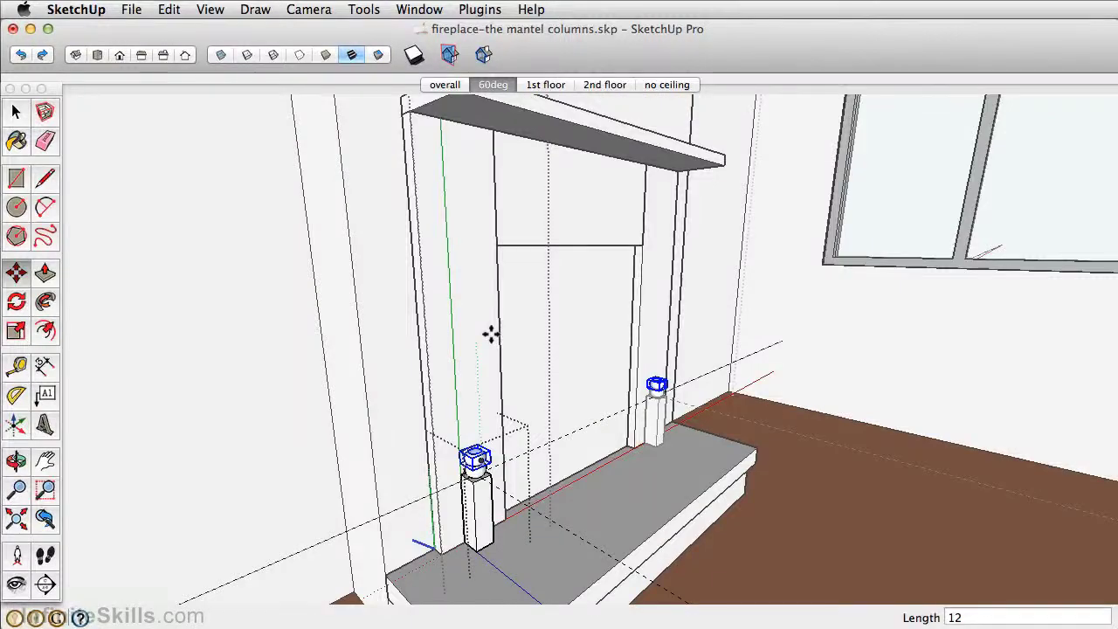
pyautogui.write('x')
pyautogui.press('Return')
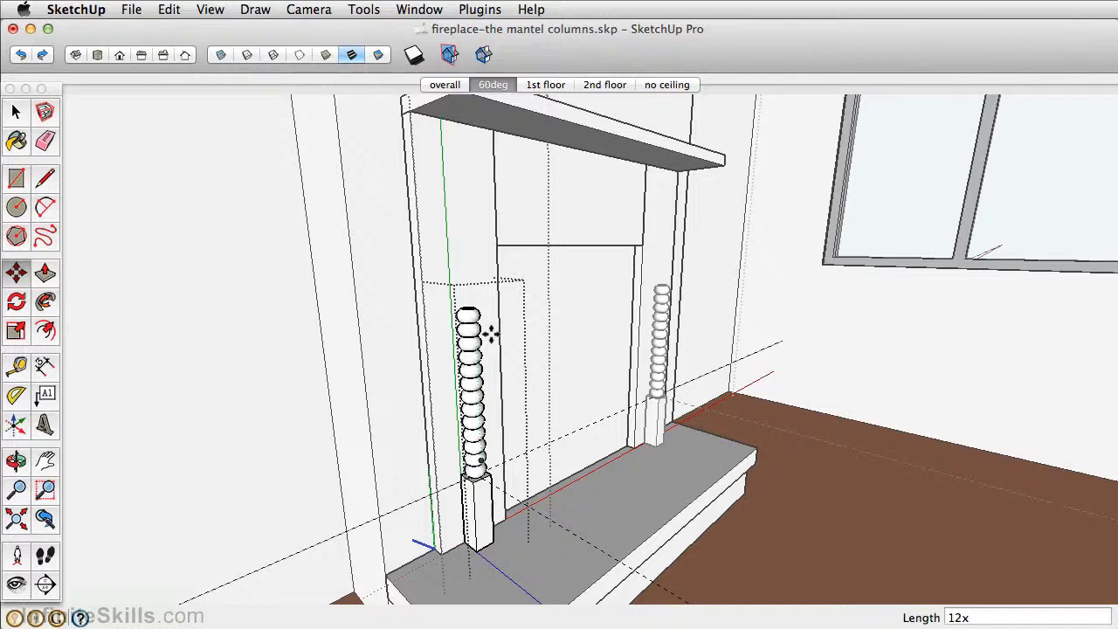
pyautogui.write('15x')
pyautogui.press('Return')
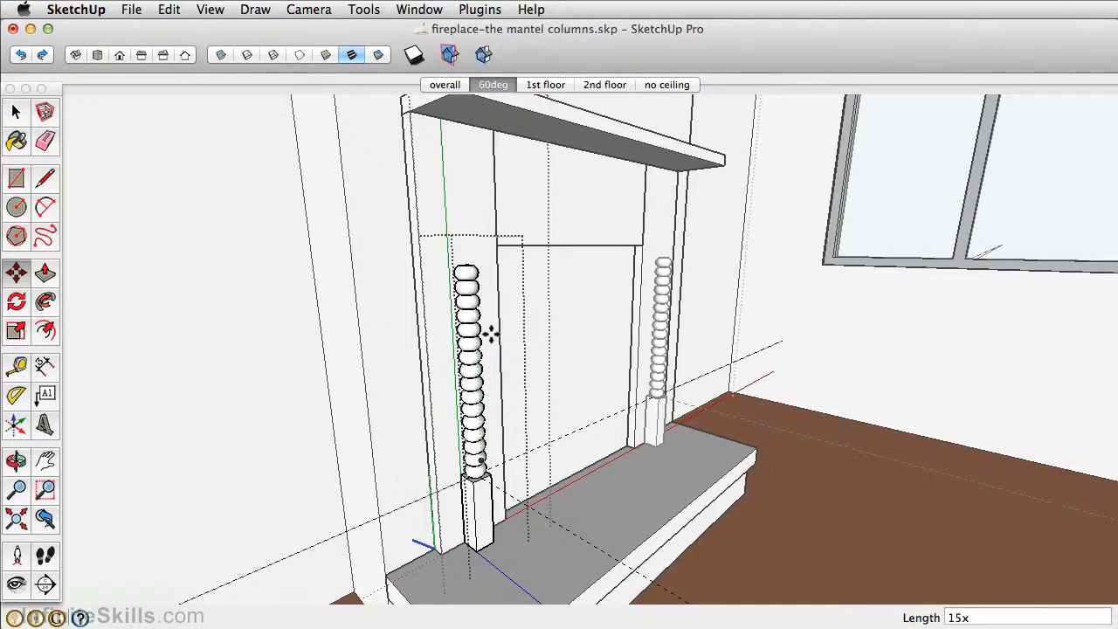
pyautogui.write('16x')
pyautogui.press('Return')
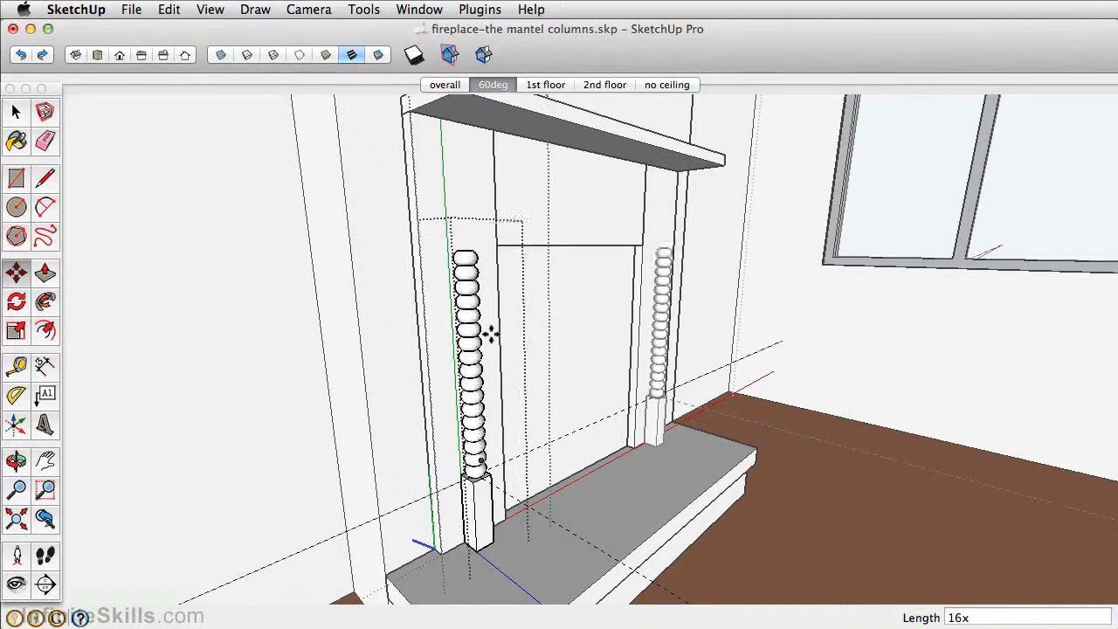
# Check the fireplace reference photo and return to the model.
pyautogui.press('super+Tab')
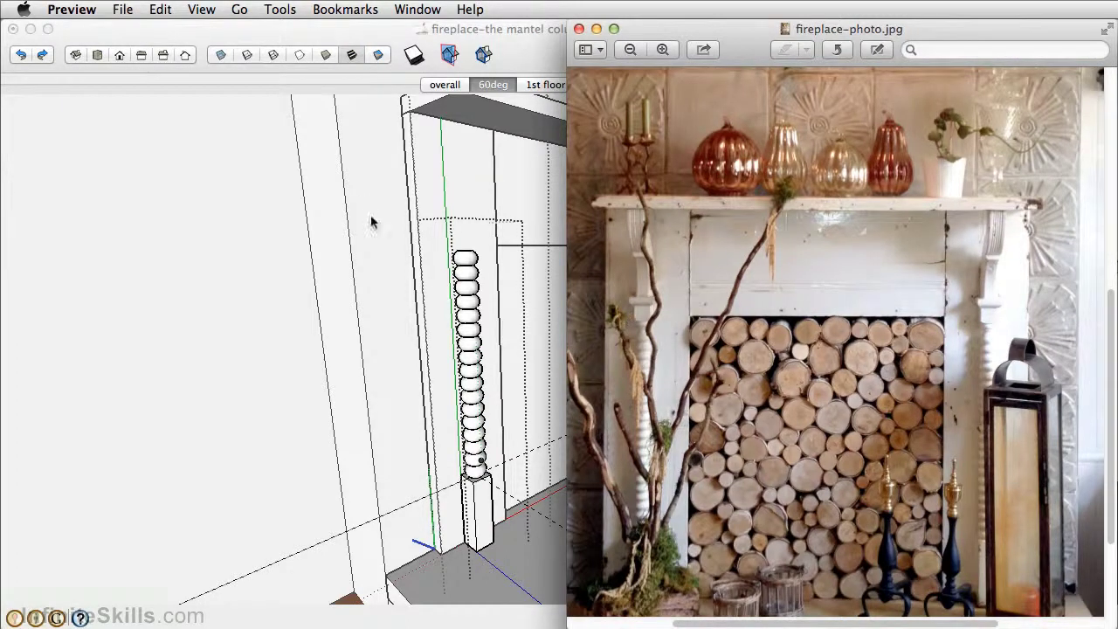
pyautogui.press('super+Tab')
pyautogui.scroll(2, 445, 242)
# Move-copy the base block's square top face up to cap the left bead stack.
pyautogui.scroll(3, 469, 489)
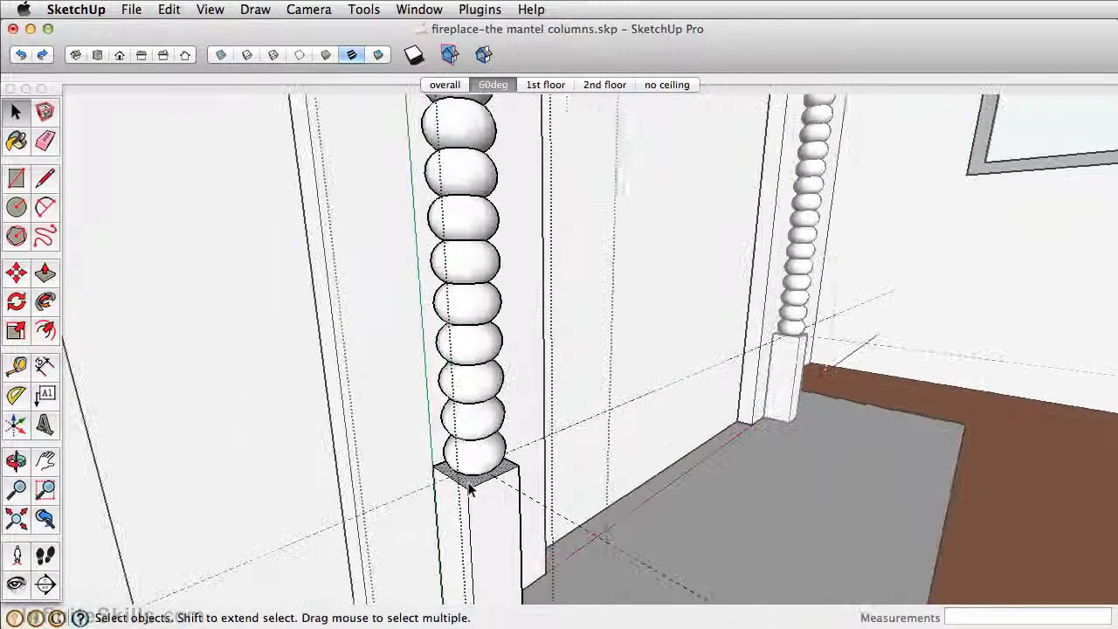
pyautogui.scroll(2, 470, 490)
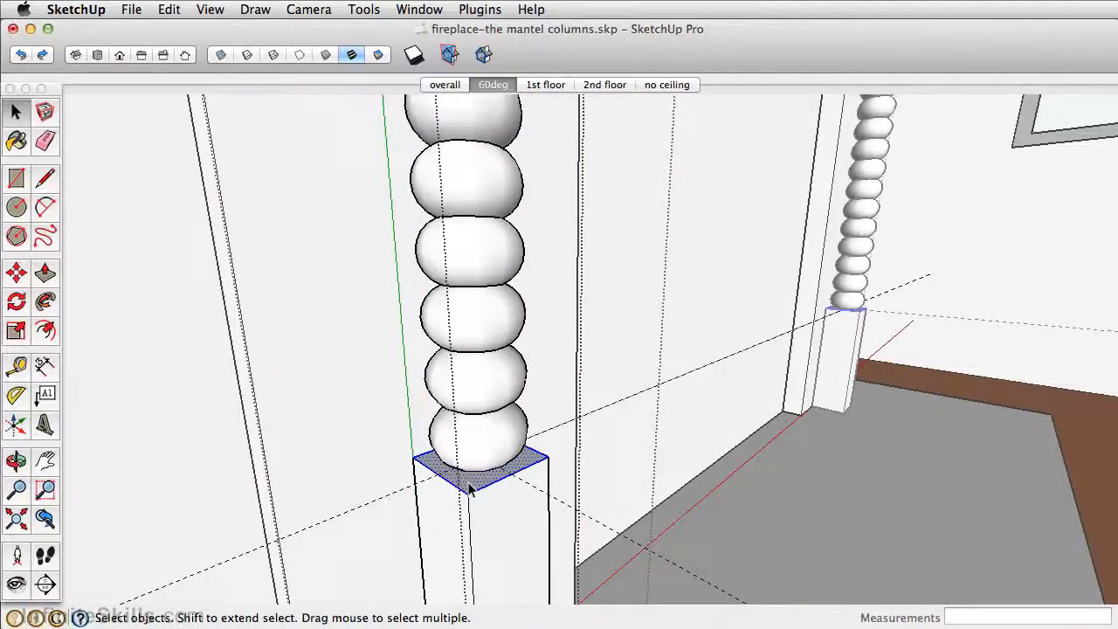
pyautogui.click(18, 276)
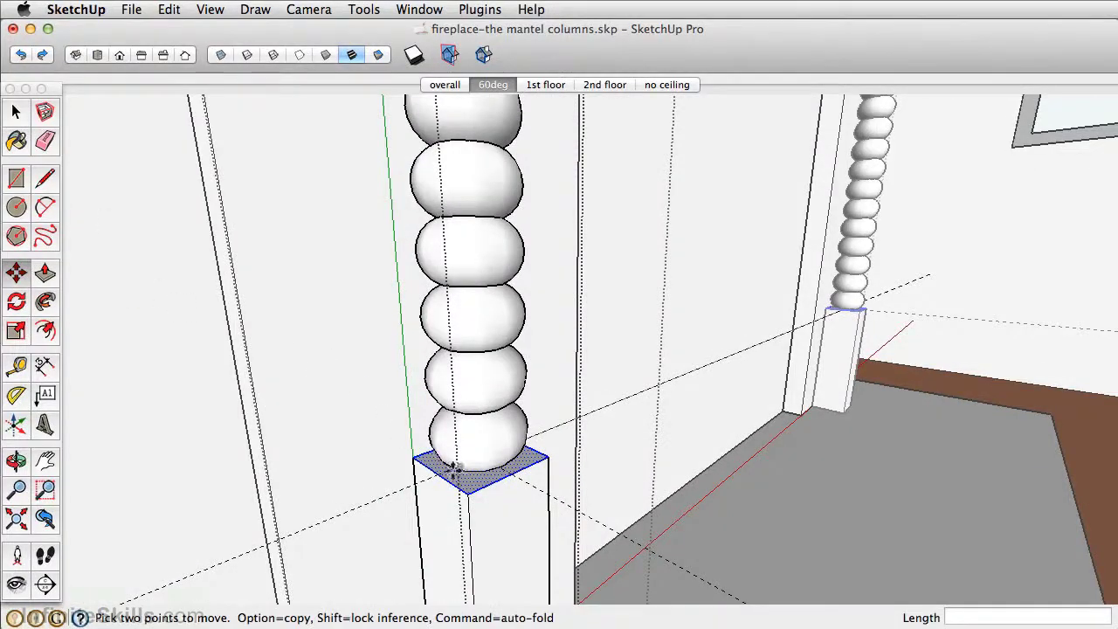
pyautogui.click(468, 494)
pyautogui.moveTo(460, 439); pyautogui.dragTo(474, 354, button='middle')
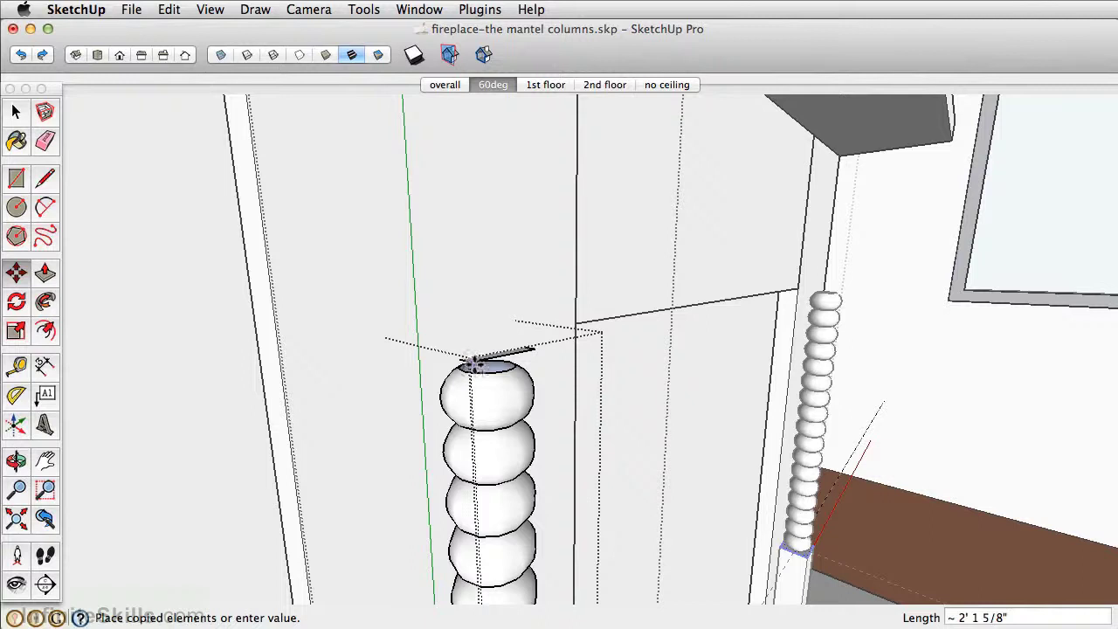
pyautogui.moveTo(462, 375); pyautogui.dragTo(457, 326, button='middle')
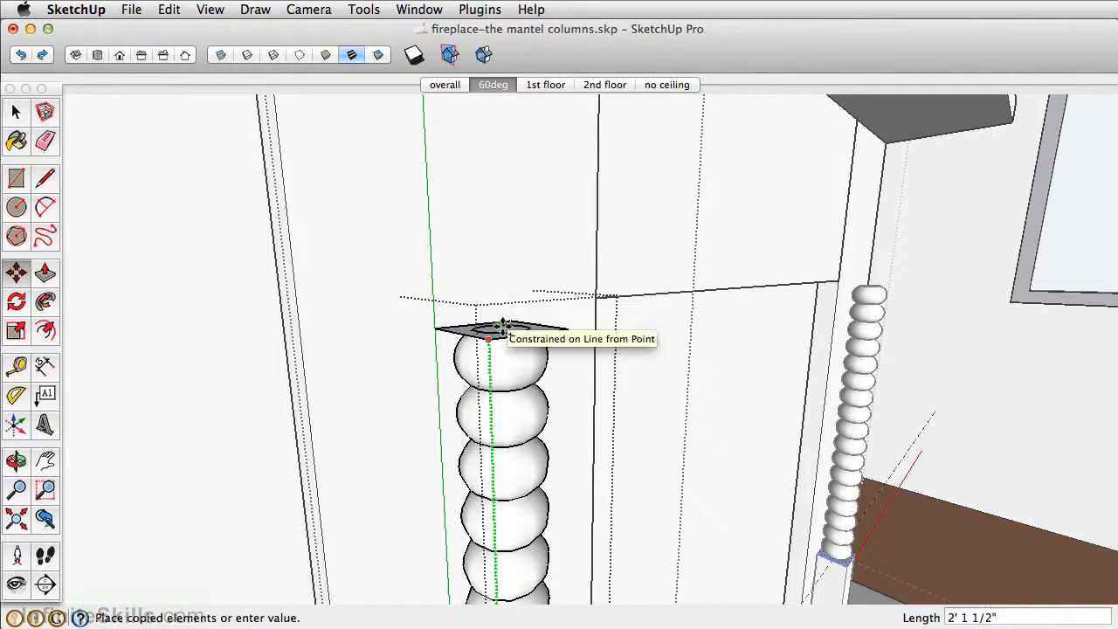
pyautogui.click(499, 323)
pyautogui.moveTo(500, 324); pyautogui.dragTo(541, 374, button='middle')
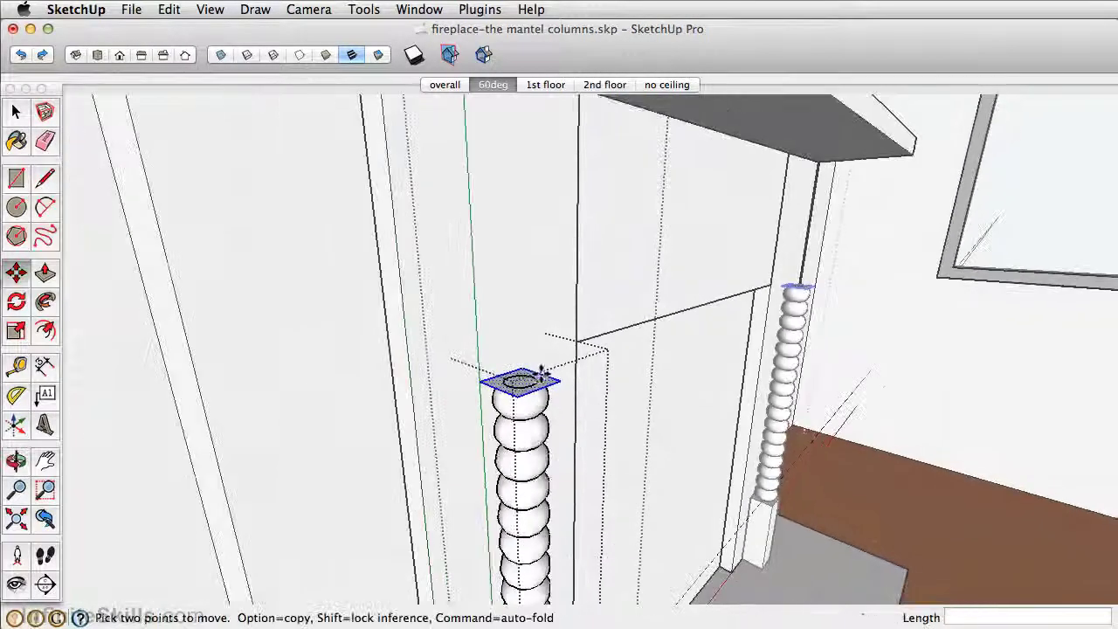
# Push/Pull the square atop the bead stack up 1 to form the top block.
pyautogui.click(46, 276)
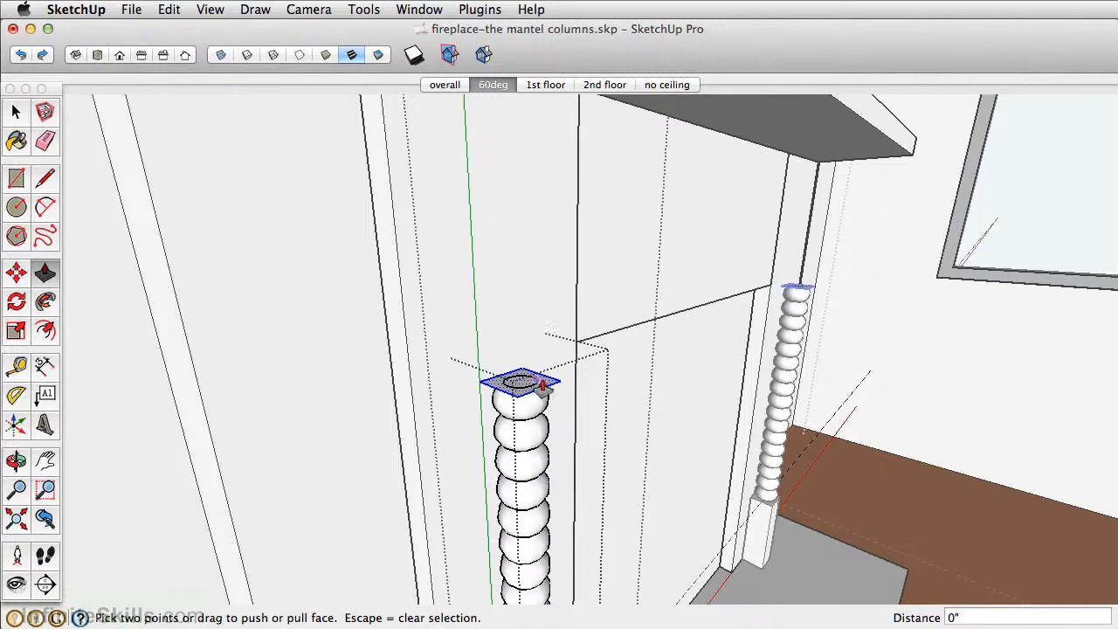
pyautogui.click(542, 384)
pyautogui.moveTo(577, 242); pyautogui.dragTo(594, 180, button='middle')
pyautogui.write('1/2')
pyautogui.press('Return')
pyautogui.press('space')
# Remove all guide lines from the model with Edit > Delete Guides.
pyautogui.scroll(3, 512, 282)
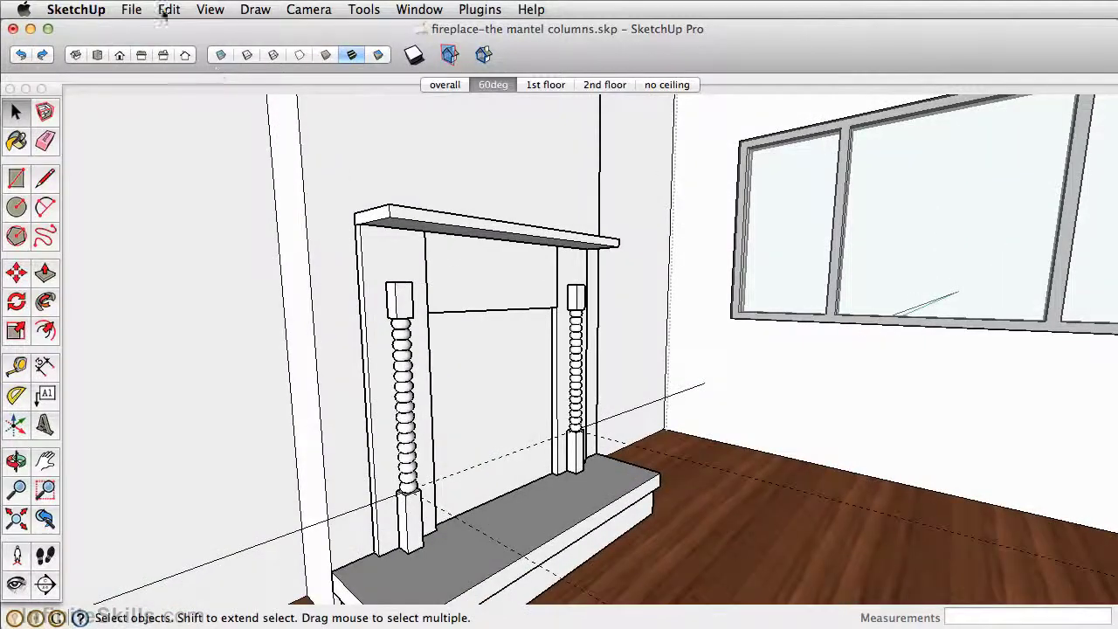
pyautogui.click(166, 11)
pyautogui.click(243, 158)
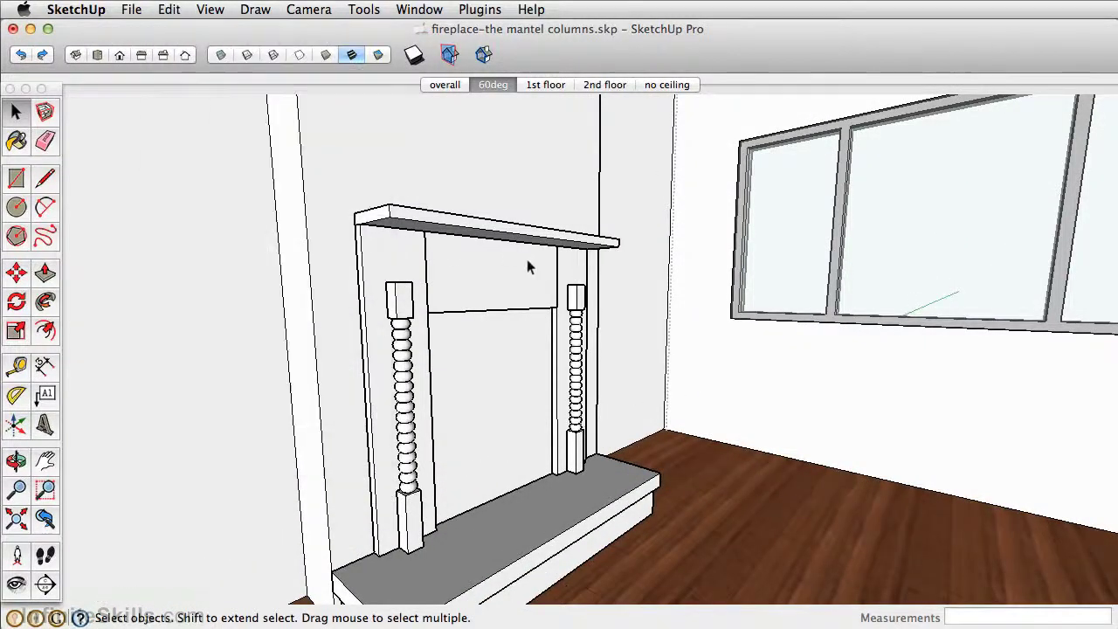
pyautogui.moveTo(526, 259); pyautogui.dragTo(505, 269, button='middle')
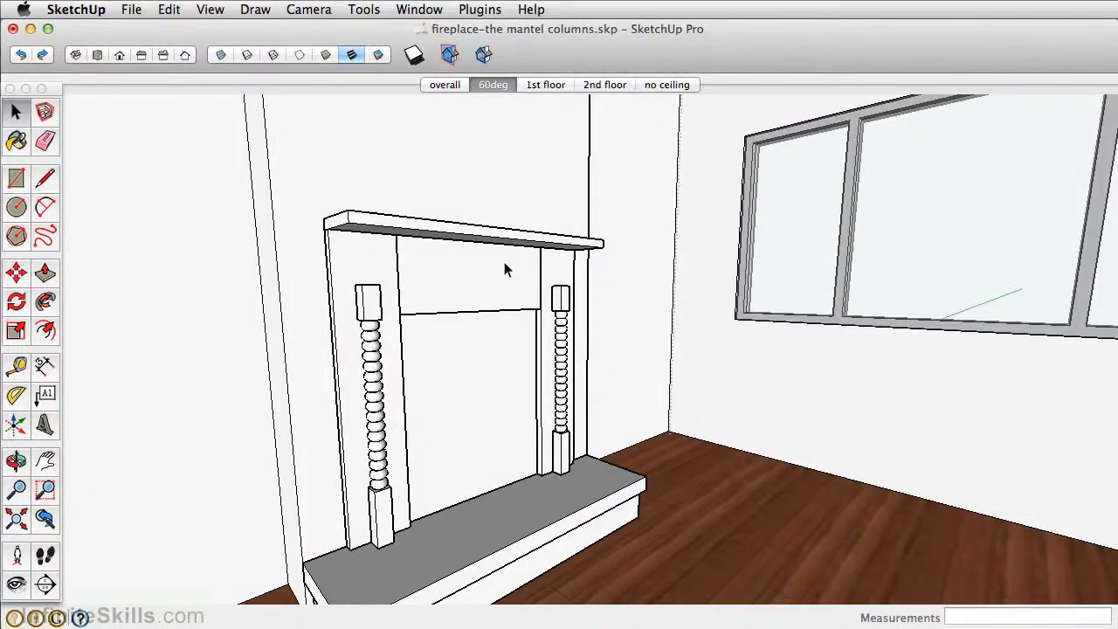